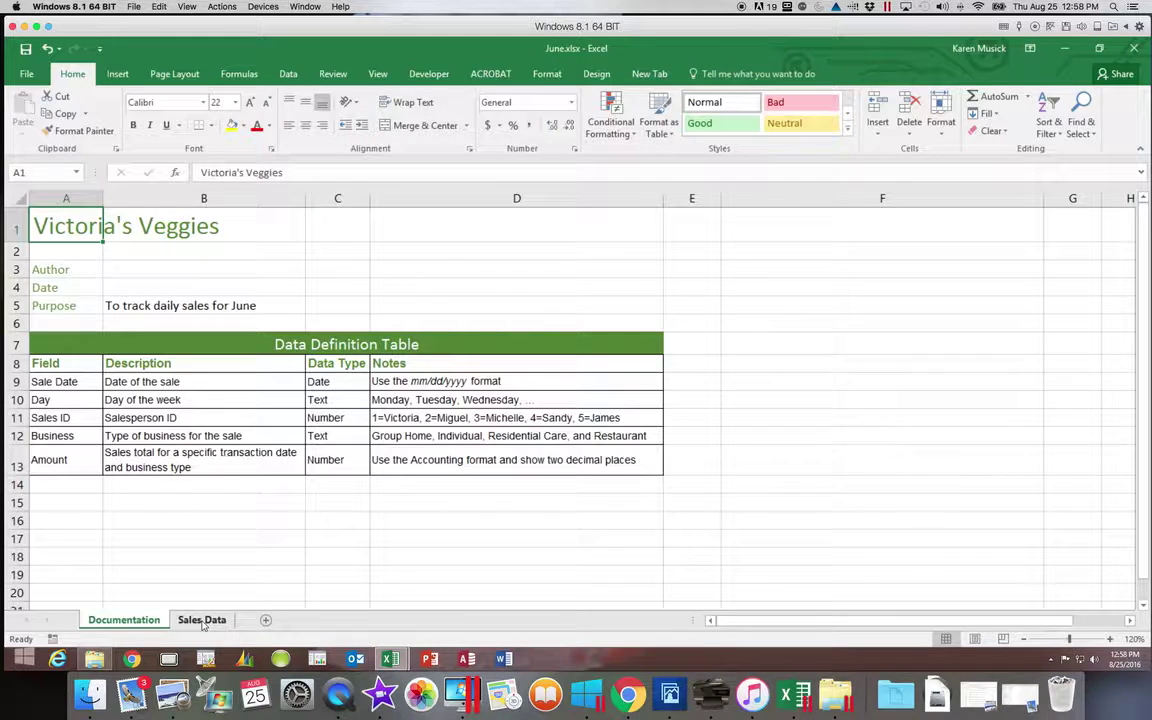
Step: Open the Sales Data sheet and look through the sales records down to row 38
click(203, 621)
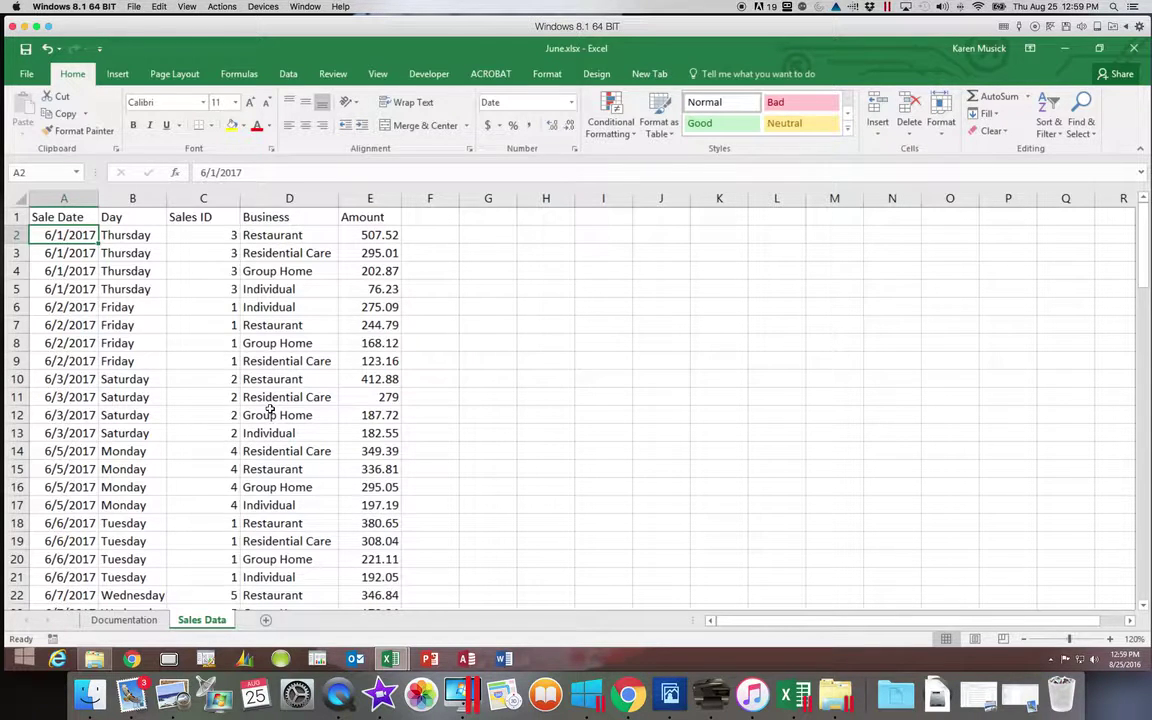
key(Down)
key(Down)
key(Down)
key(Down)
key(Down)
key(Down)
key(Down)
key(Down)
key(Down)
key(Down)
key(Down)
key(Down)
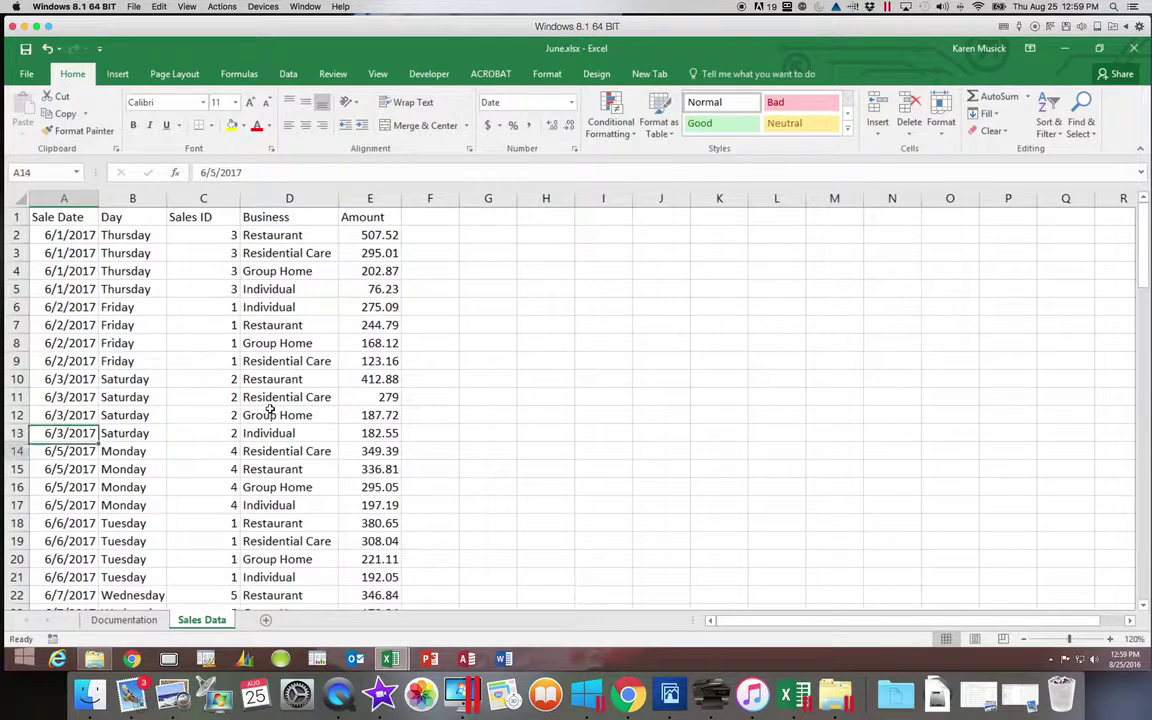
key(Down)
key(Down)
key(Down)
key(Down)
key(Down)
key(Down)
key(Down)
key(Down)
key(Down)
key(Down)
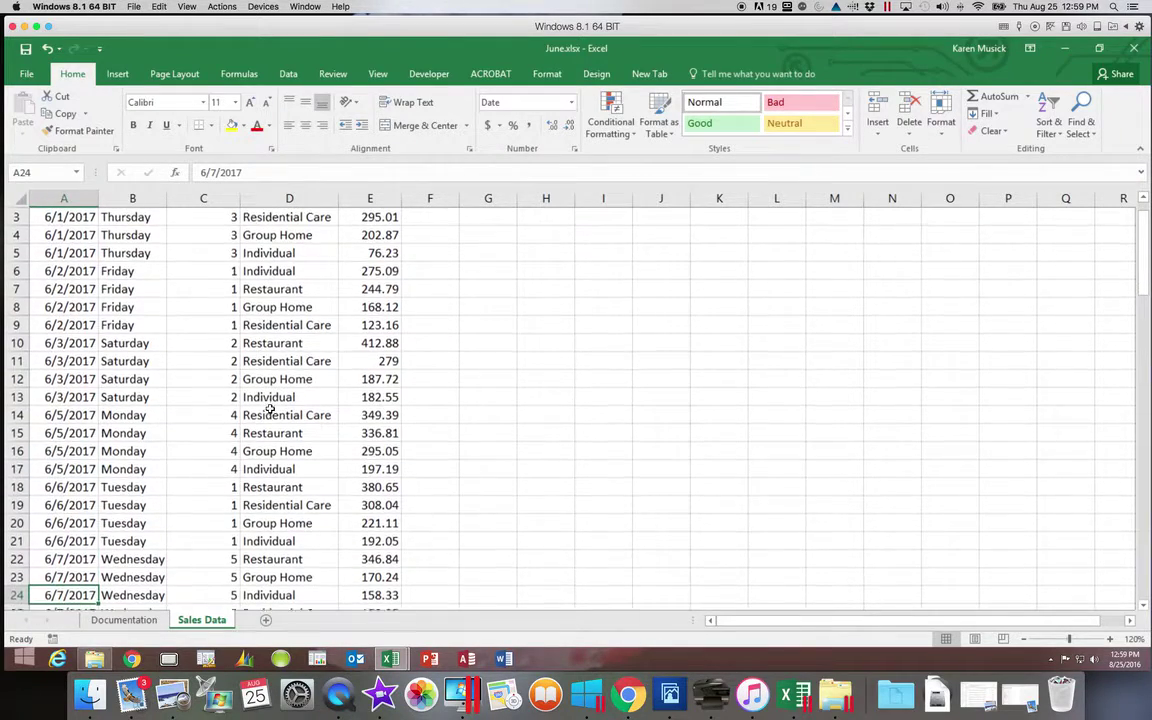
key(Down)
key(Down)
key(Down)
key(Down)
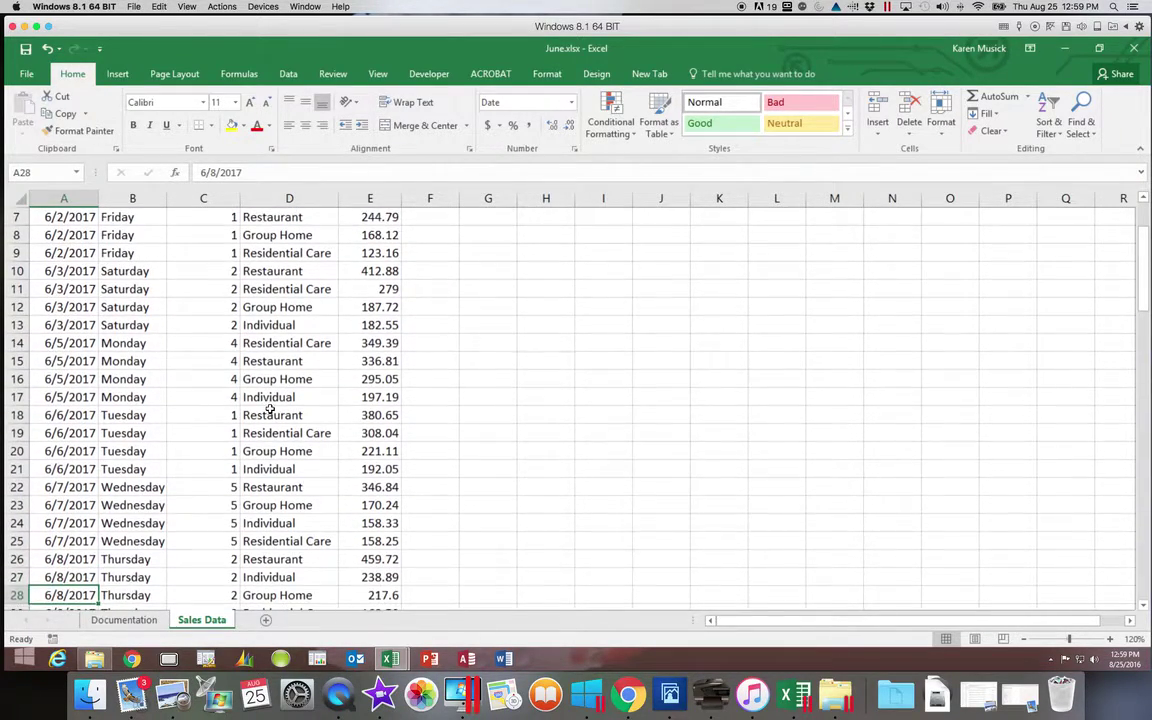
key(Down)
key(Down)
key(Down)
key(Down)
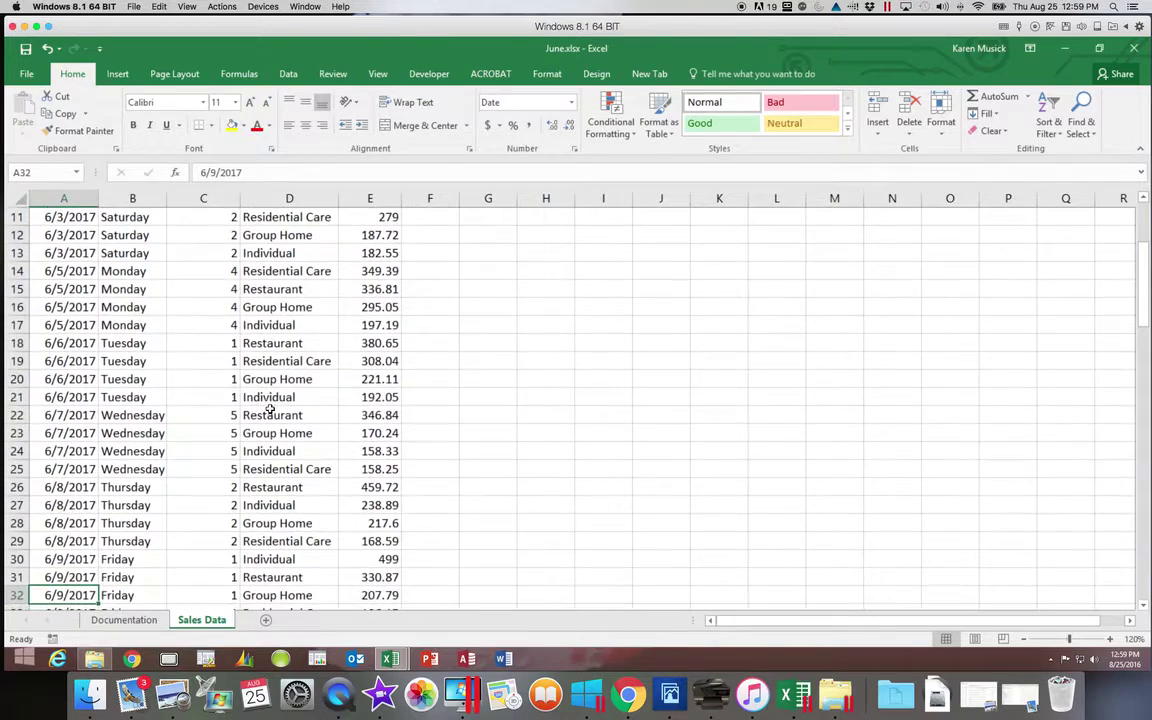
key(Down)
key(Down)
key(Down)
key(Down)
key(Down)
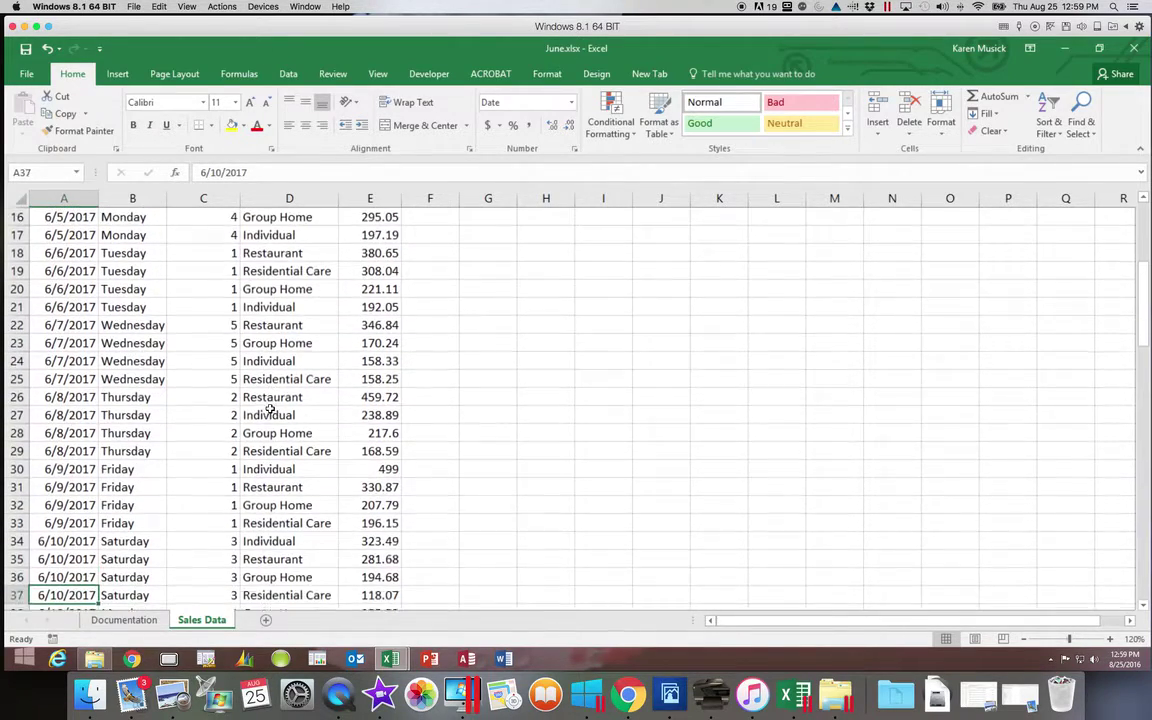
key(Down)
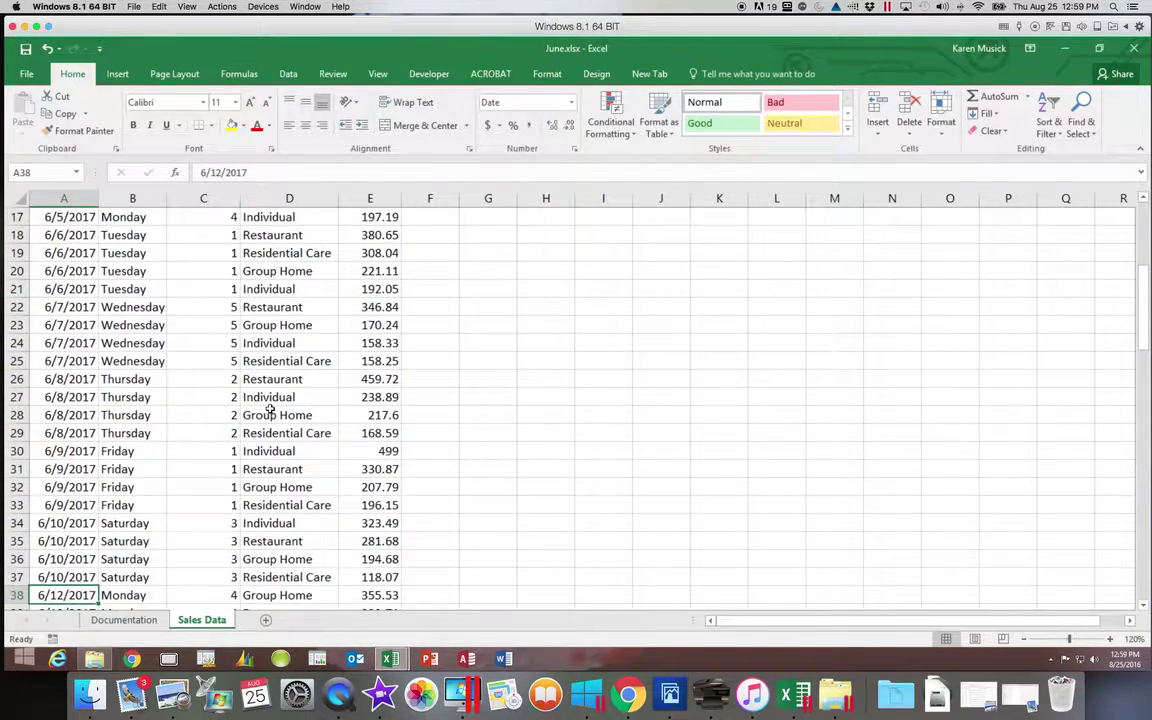
Step: Go back up through the sales records to the Sale Date header in cell A1
key(Up)
key(Up)
key(Up)
key(Up)
key(Up)
key(Up)
key(Up)
key(Up)
key(Up)
key(Up)
key(Up)
key(Up)
key(Up)
key(Up)
key(Up)
key(Up)
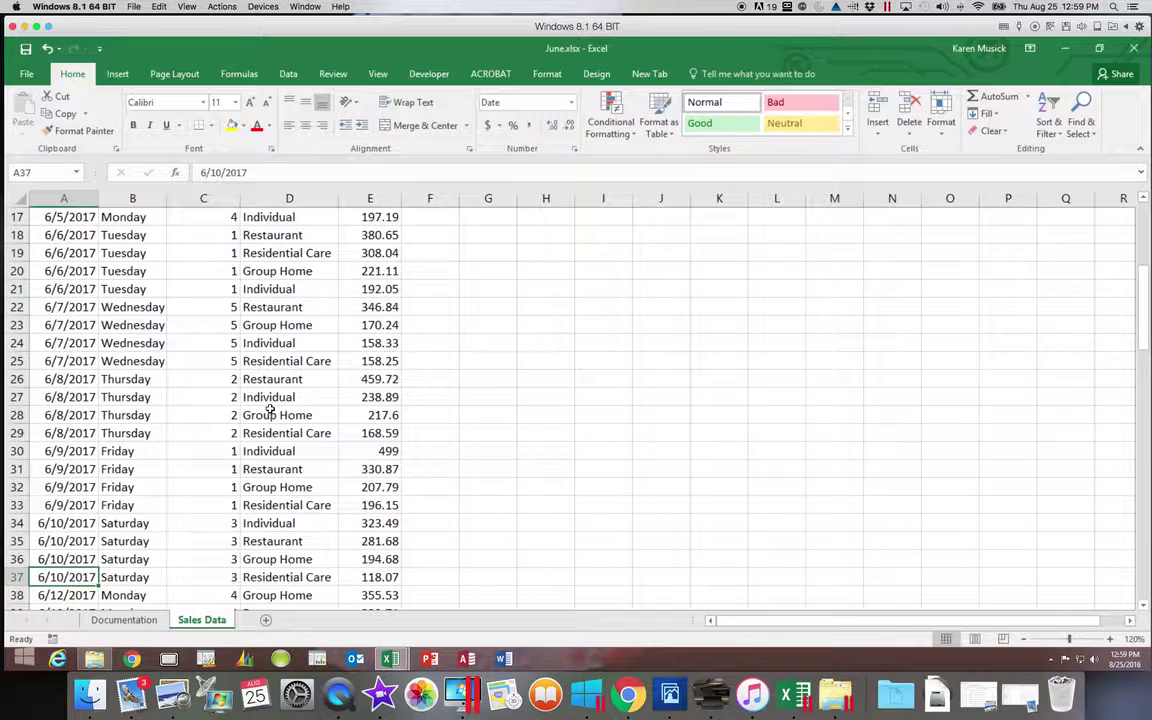
key(Up)
key(Up)
key(Up)
key(Up)
key(Up)
key(Up)
key(Up)
key(Up)
key(Up)
key(Up)
key(Up)
key(Up)
key(Up)
key(Up)
key(Up)
key(Up)
key(Up)
key(Up)
key(Up)
key(Up)
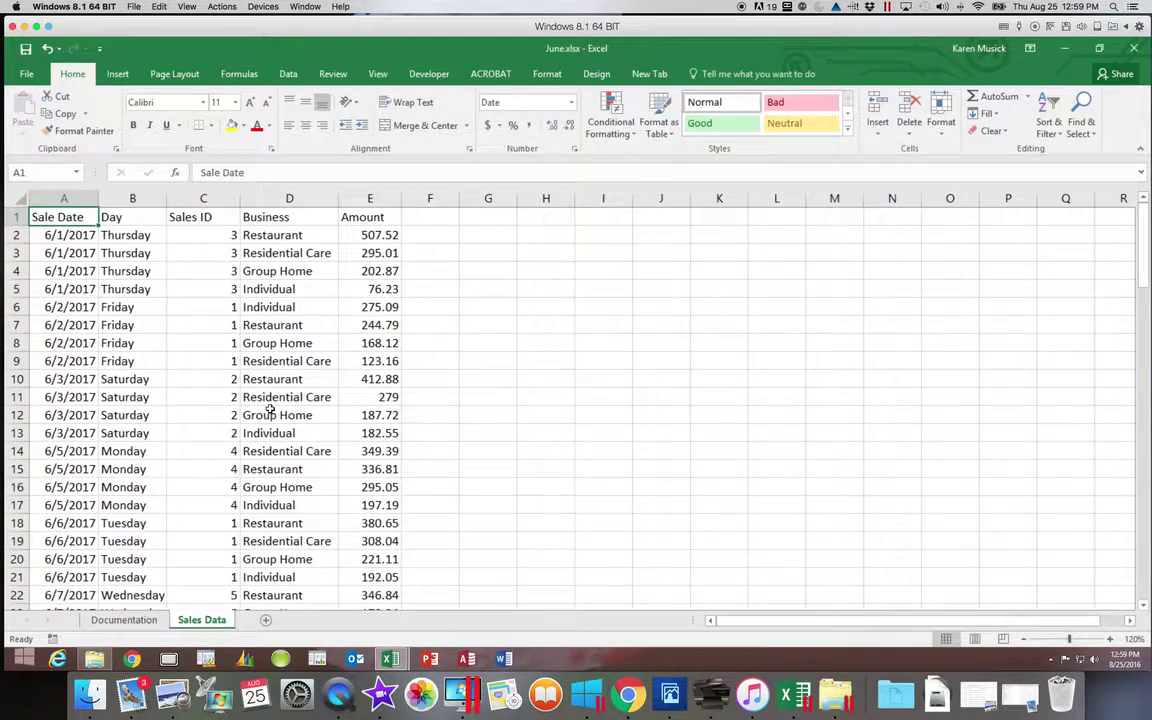
Step: Move across row 2 past the Amount column to column Y to view how the sheet scrolls sideways
key(Down)
key(Right)
key(Right)
key(Right)
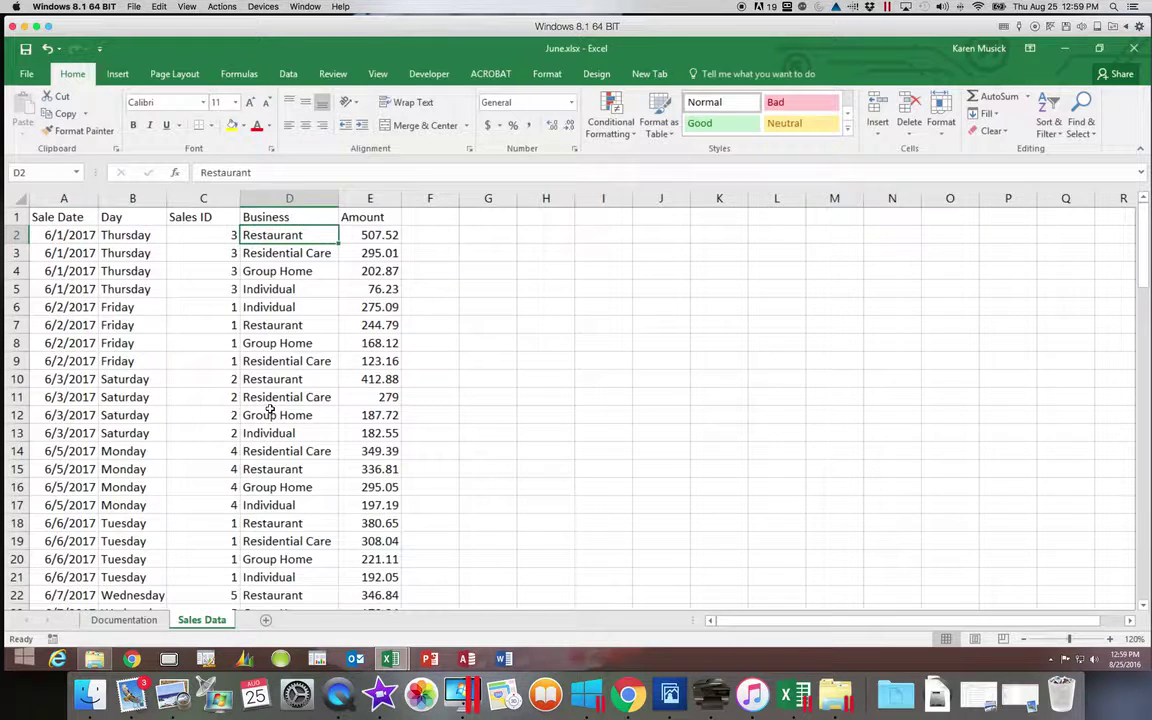
key(Right)
key(Right)
key(Right)
key(Right)
key(Right)
key(Right)
key(Right)
key(Right)
key(Right)
key(Right)
key(Right)
key(Right)
key(Right)
key(Right)
key(Right)
key(Right)
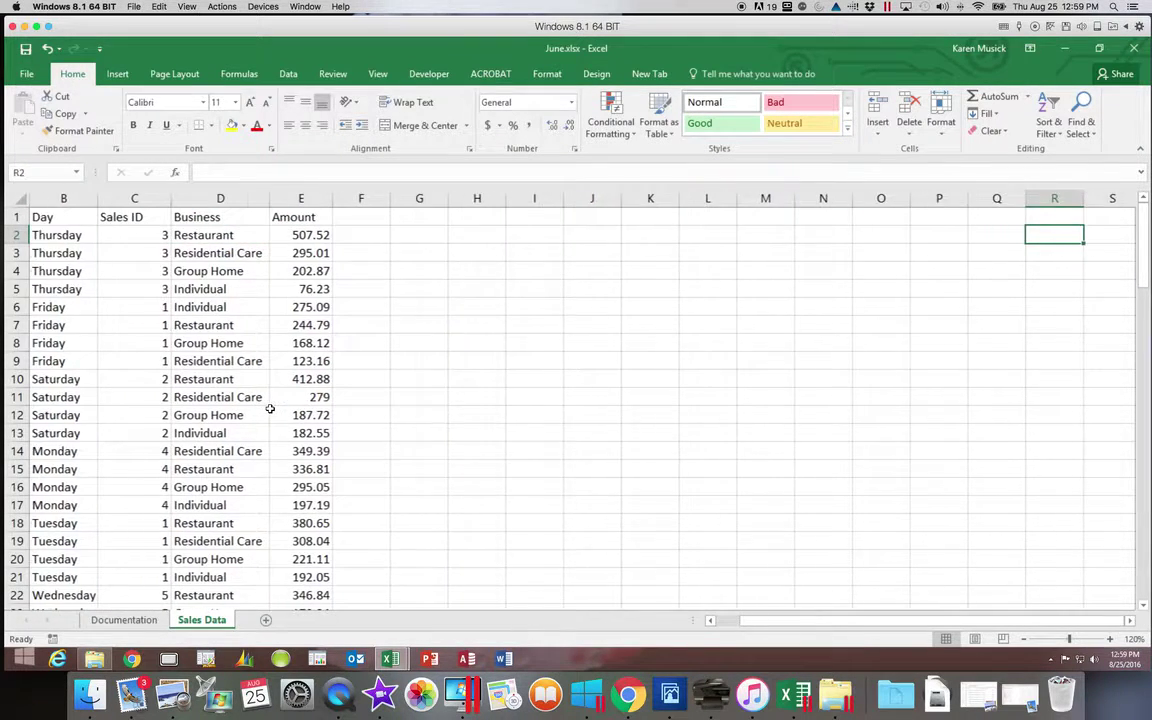
key(Right)
key(Right)
key(Right)
key(Right)
key(Right)
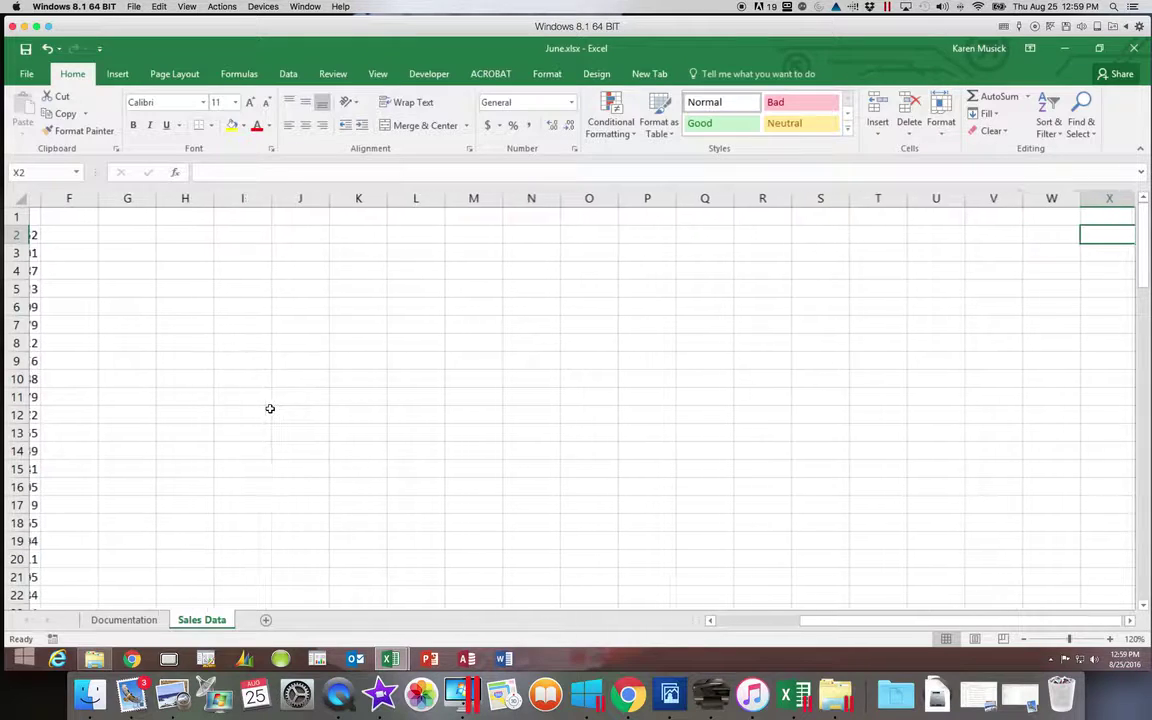
key(Right)
Step: Return along row 2 to the first sale date in cell A2
key(Left)
key(Left)
key(Left)
key(Left)
key(Left)
key(Left)
key(Left)
key(Left)
key(Left)
key(Left)
key(Left)
key(Left)
key(Left)
key(Left)
key(Left)
key(Left)
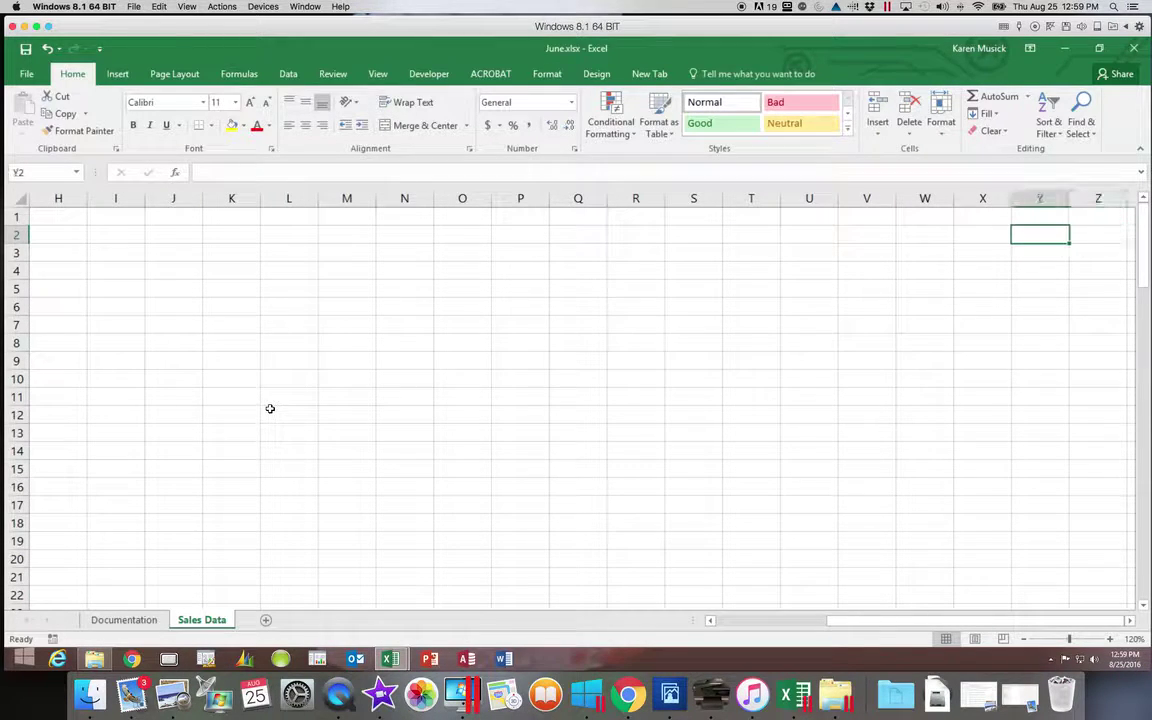
key(Left)
key(Left)
key(Left)
key(Left)
key(Left)
key(Left)
key(Left)
key(Left)
key(Left)
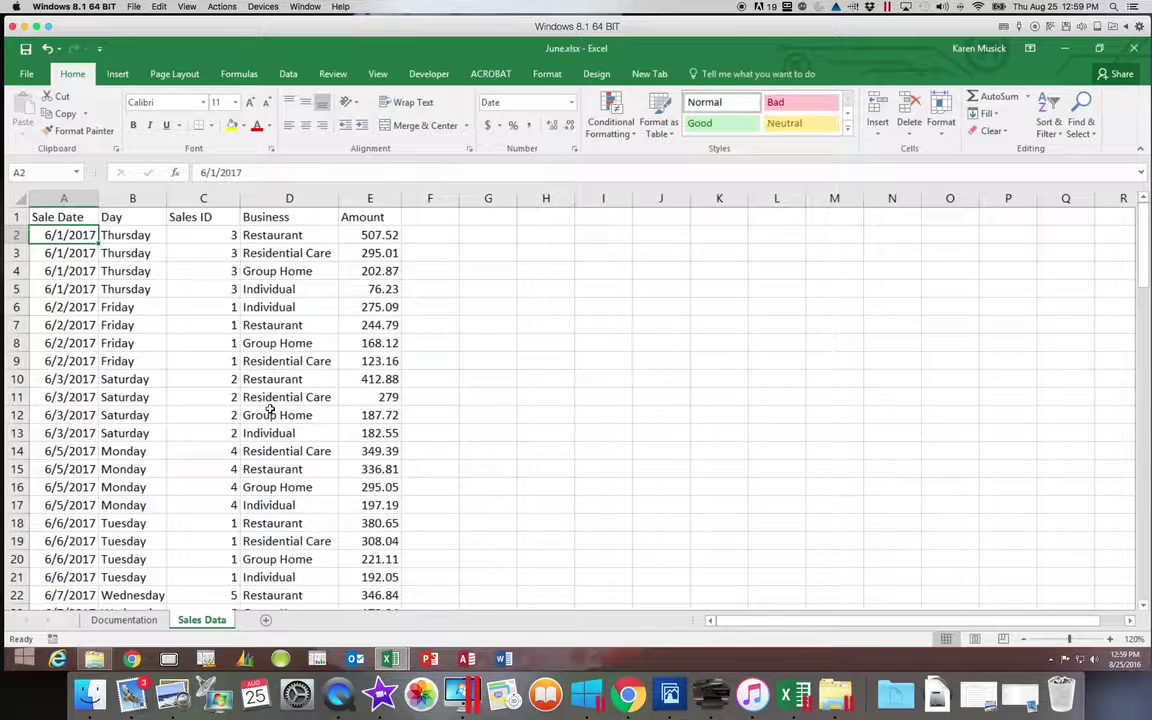
Step: Freeze the top row of the Sales Data sheet
click(381, 75)
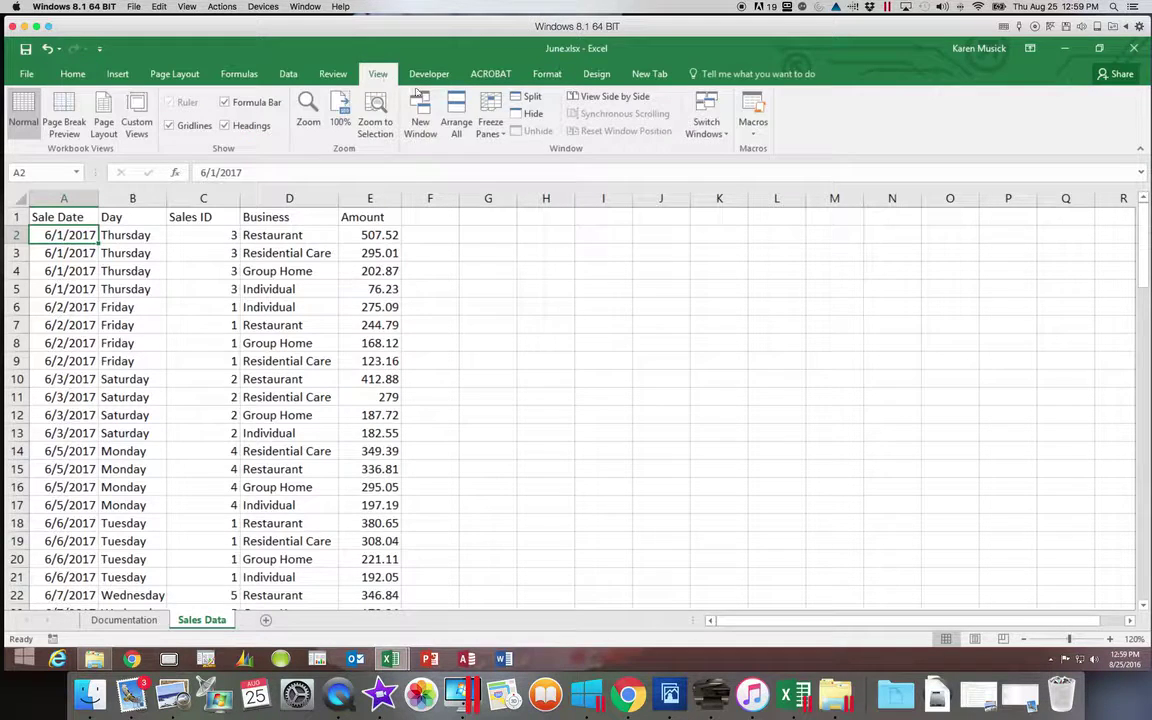
click(503, 136)
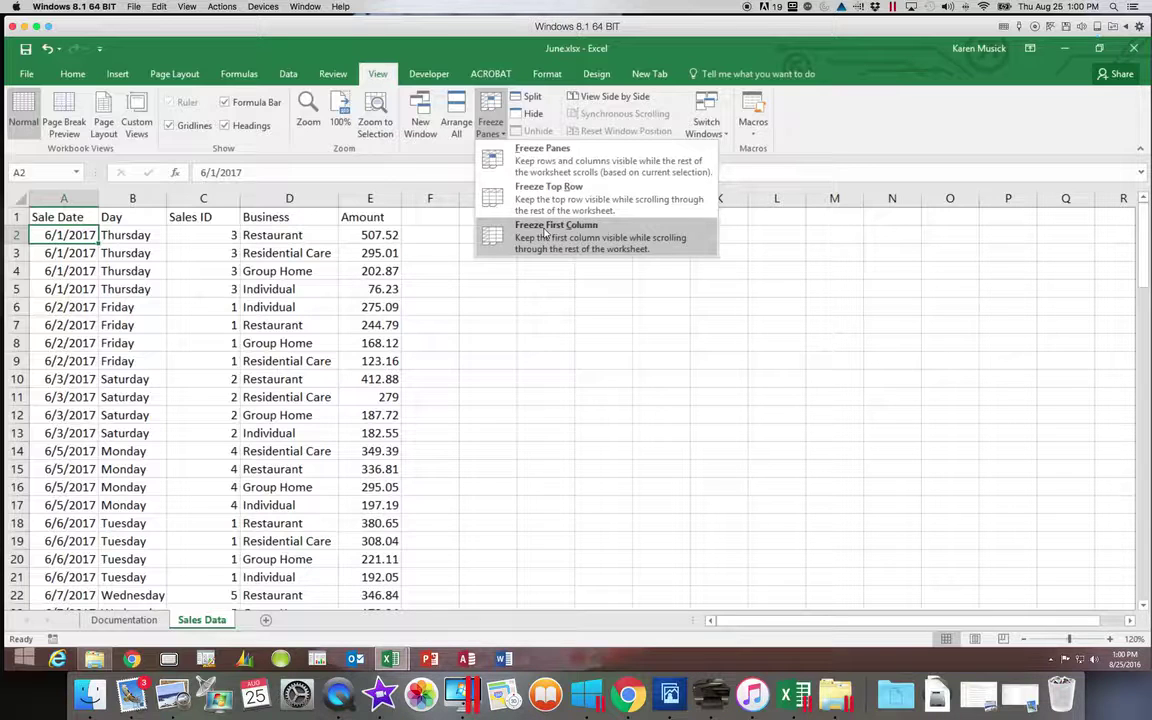
click(545, 197)
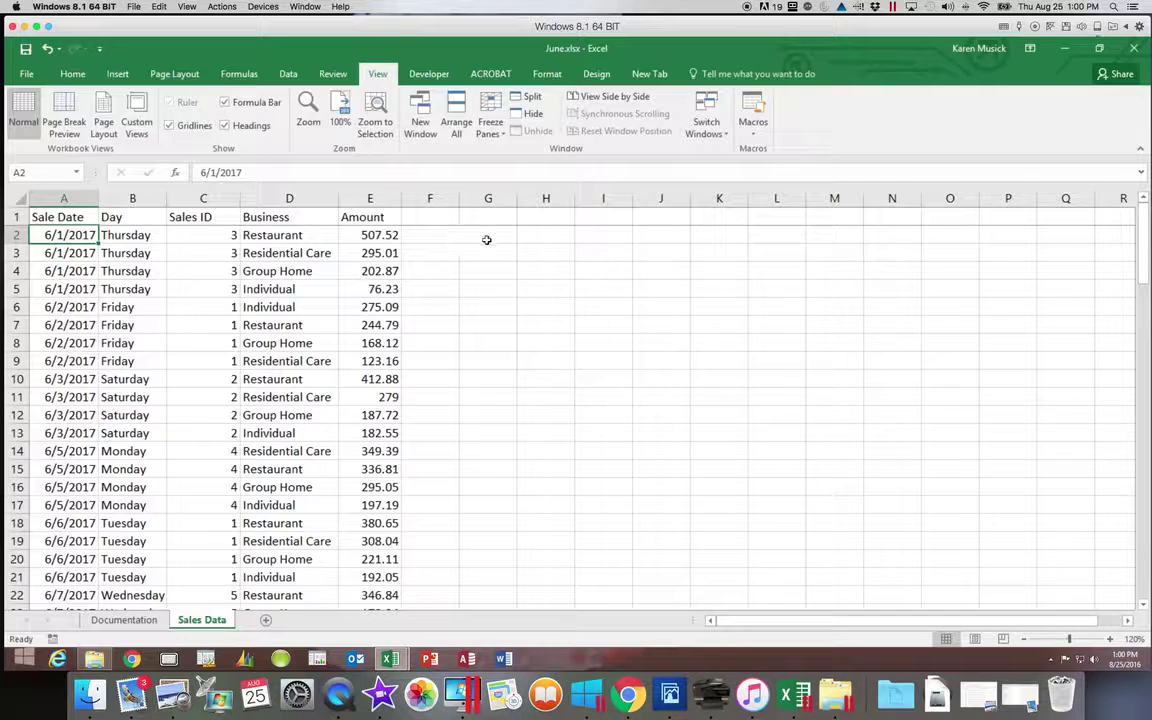
Step: Move down column A past the last sales record to cell A110 to check the frozen header row
key(Down)
key(Down)
key(Down)
key(Down)
key(Down)
key(Down)
key(Down)
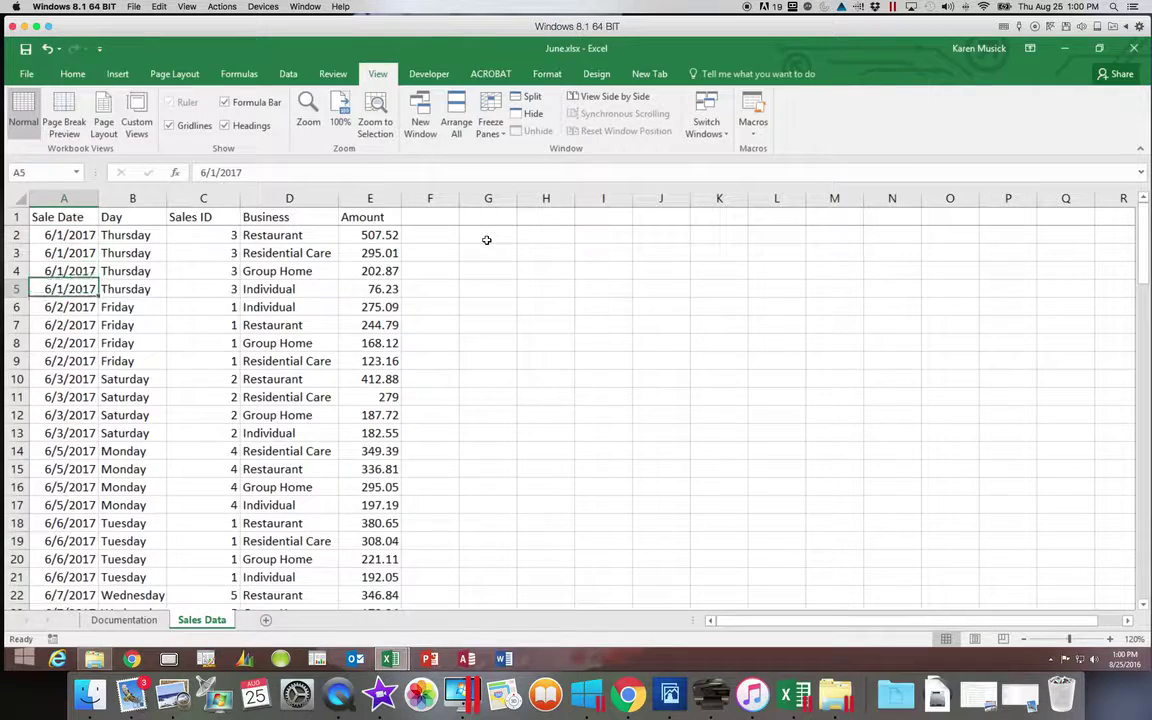
key(Down)
key(Down)
key(Down)
key(Down)
key(Down)
key(Down)
key(Down)
key(Down)
key(Down)
key(Down)
key(Down)
key(Down)
key(Down)
key(Down)
key(Down)
key(Down)
key(Down)
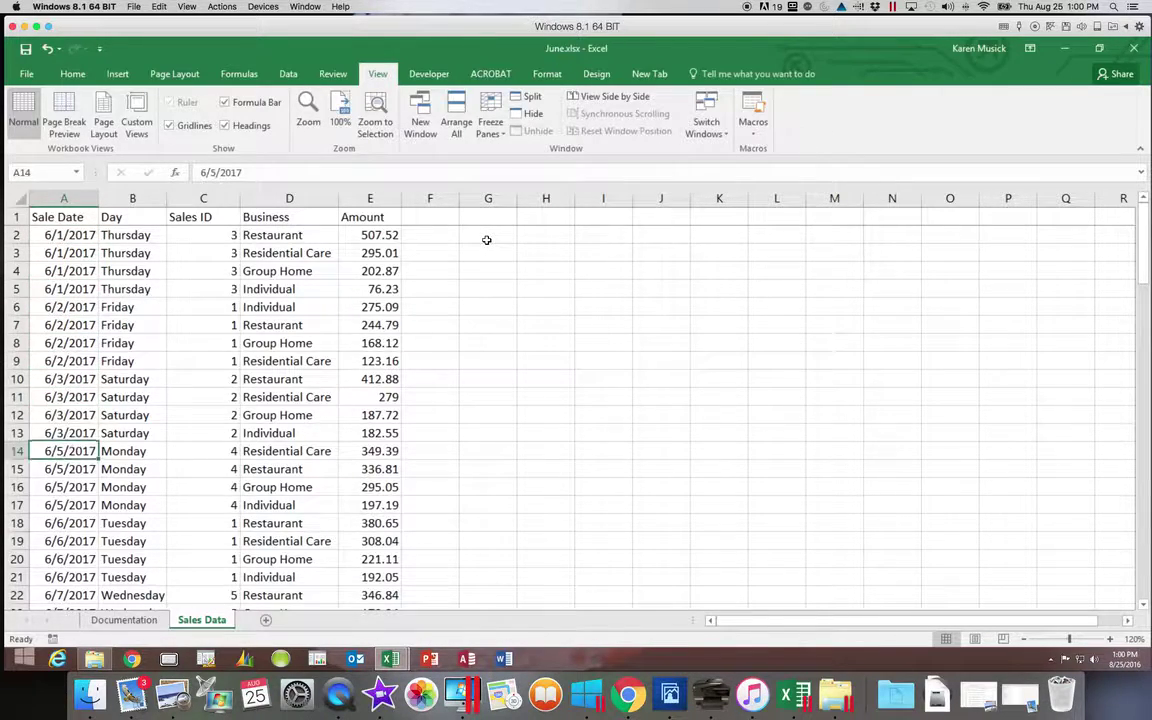
key(Down)
key(Down)
key(Down)
key(Down)
key(Down)
key(Down)
key(Down)
key(Down)
key(Down)
key(Down)
key(Down)
key(Down)
key(Down)
key(Down)
key(Down)
key(Down)
key(Down)
key(Down)
key(Down)
key(Down)
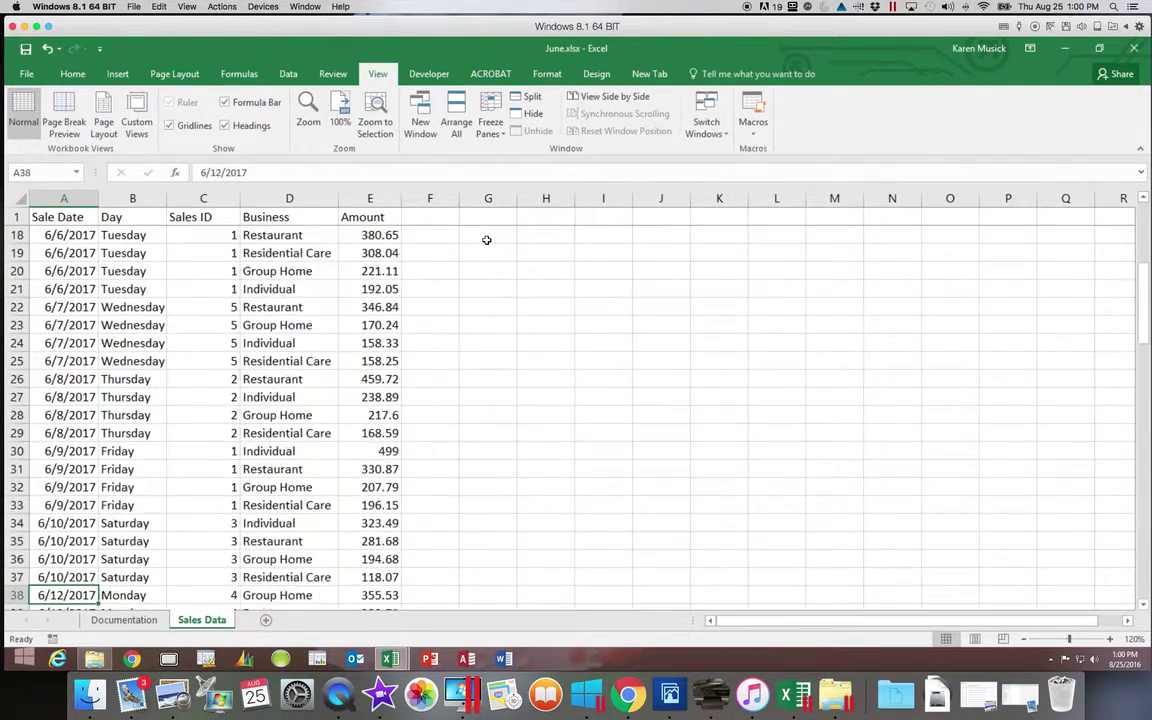
key(Down)
key(Down)
key(Down)
key(Down)
key(Down)
key(Down)
key(Down)
key(Down)
key(Down)
key(Down)
key(Down)
key(Down)
key(Down)
key(Down)
key(Down)
key(Down)
key(Down)
key(Down)
key(Down)
key(Down)
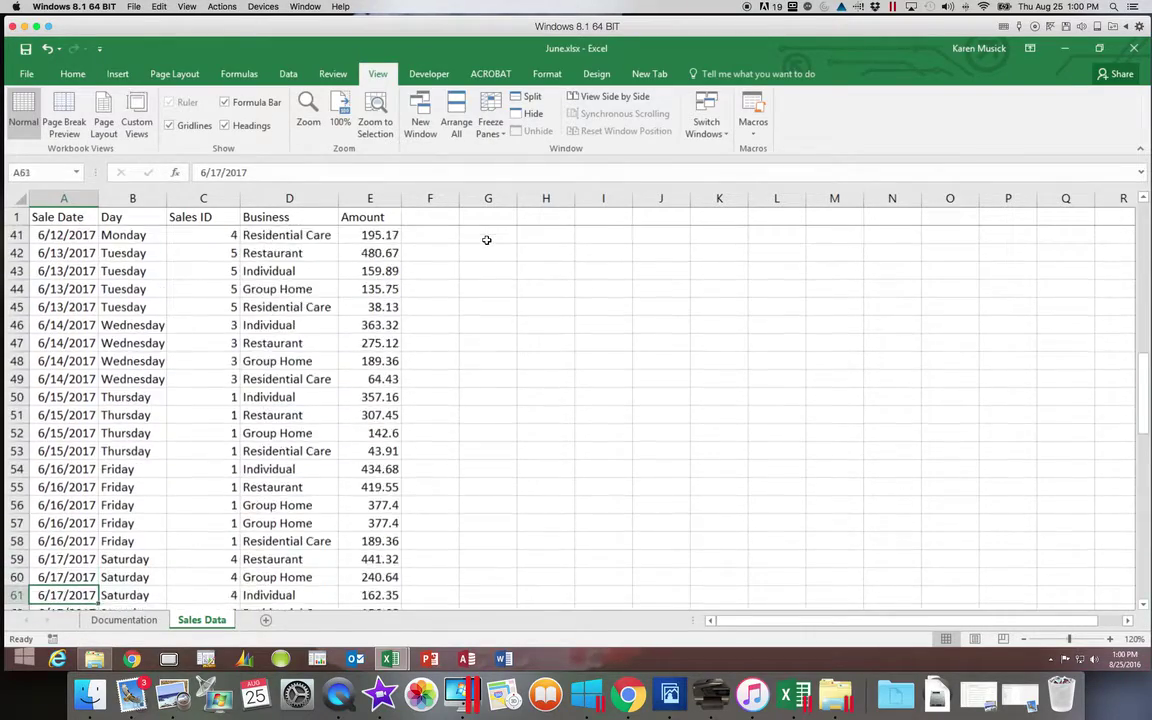
key(Down)
key(Down)
key(Down)
key(Down)
key(Down)
key(Down)
key(Down)
key(Down)
key(Down)
key(Down)
key(Down)
key(Down)
key(Down)
key(Down)
key(Down)
key(Down)
key(Down)
key(Down)
key(Down)
key(Down)
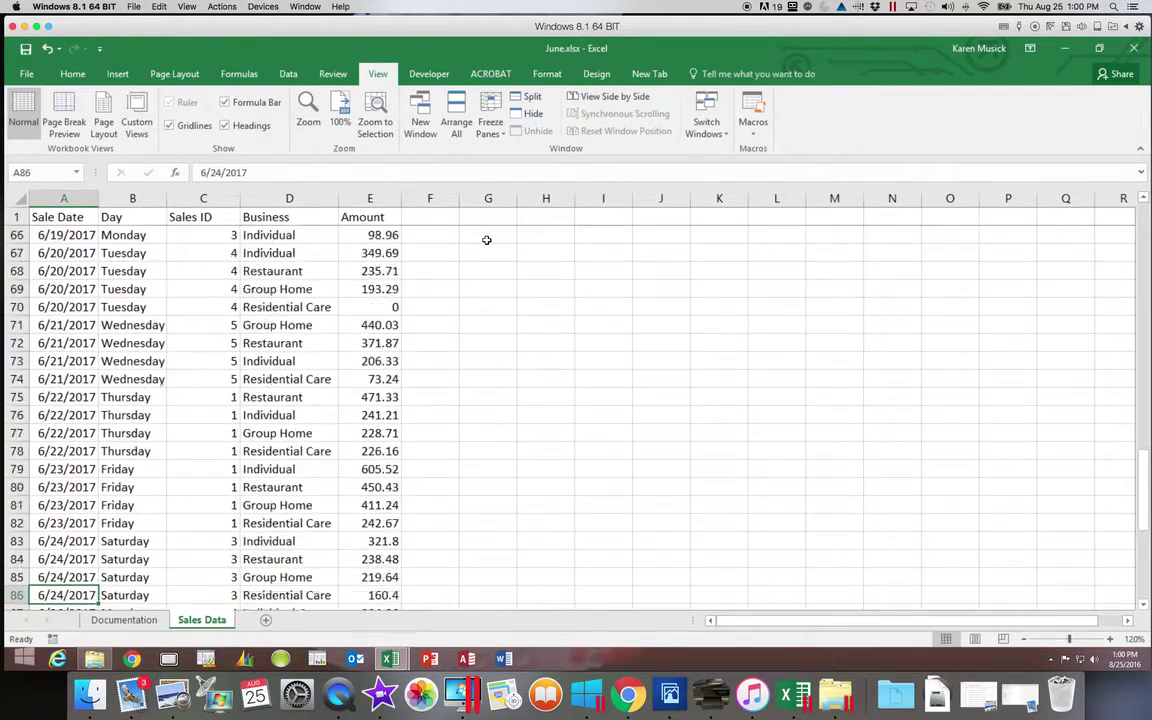
key(Down)
key(Down)
key(Down)
key(Down)
key(Down)
key(Down)
key(Down)
key(Down)
key(Down)
key(Down)
key(Down)
key(Down)
key(Down)
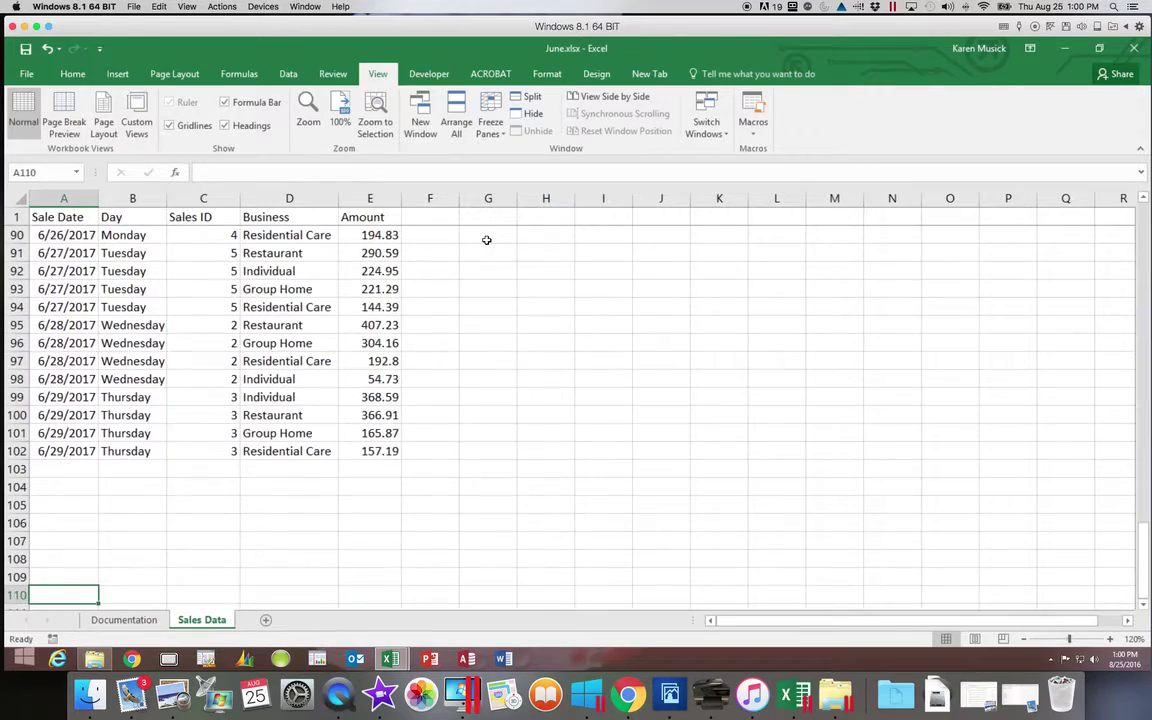
Step: Return up column A to the Sale Date header in cell A1, checking the frozen header row along the way
key(Up)
key(Up)
key(Up)
key(Up)
key(Up)
key(Up)
key(Up)
key(Up)
key(Up)
key(Up)
key(Up)
key(Up)
key(Up)
key(Up)
key(Up)
key(Up)
key(Up)
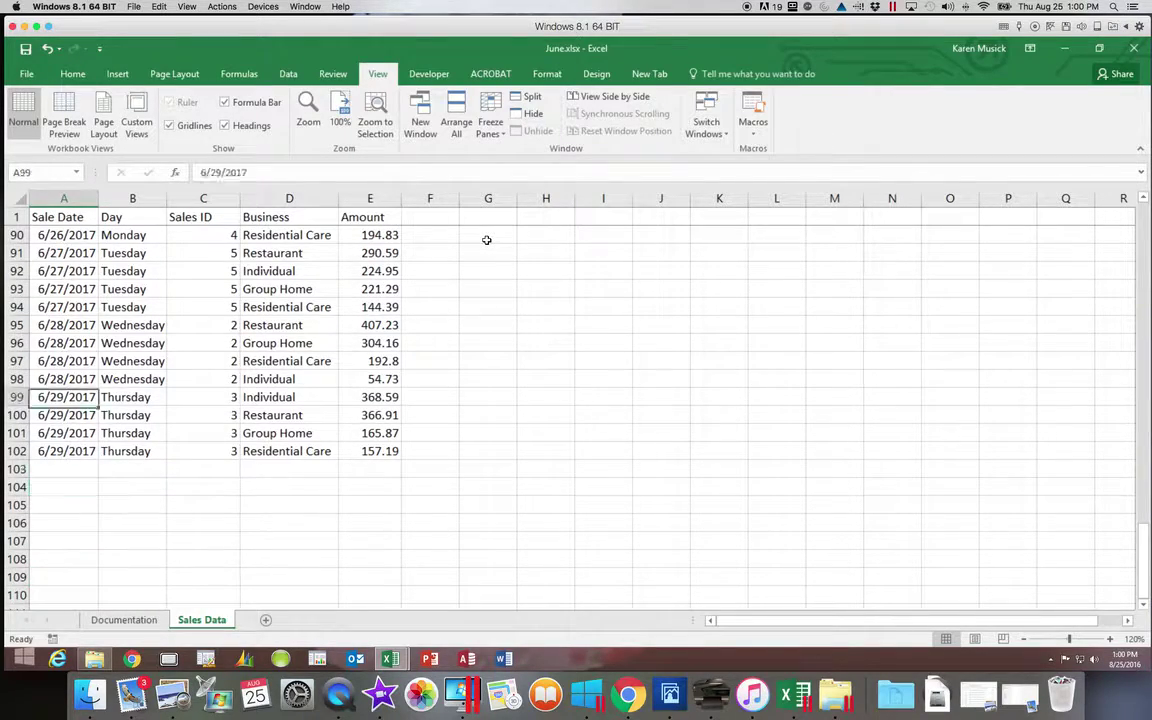
key(Up)
key(Up)
key(Up)
key(Up)
key(Up)
key(Up)
key(Up)
key(Up)
key(Up)
key(Up)
key(Up)
key(Up)
key(Up)
key(Up)
key(Up)
key(Up)
key(Up)
key(Up)
key(Up)
key(Up)
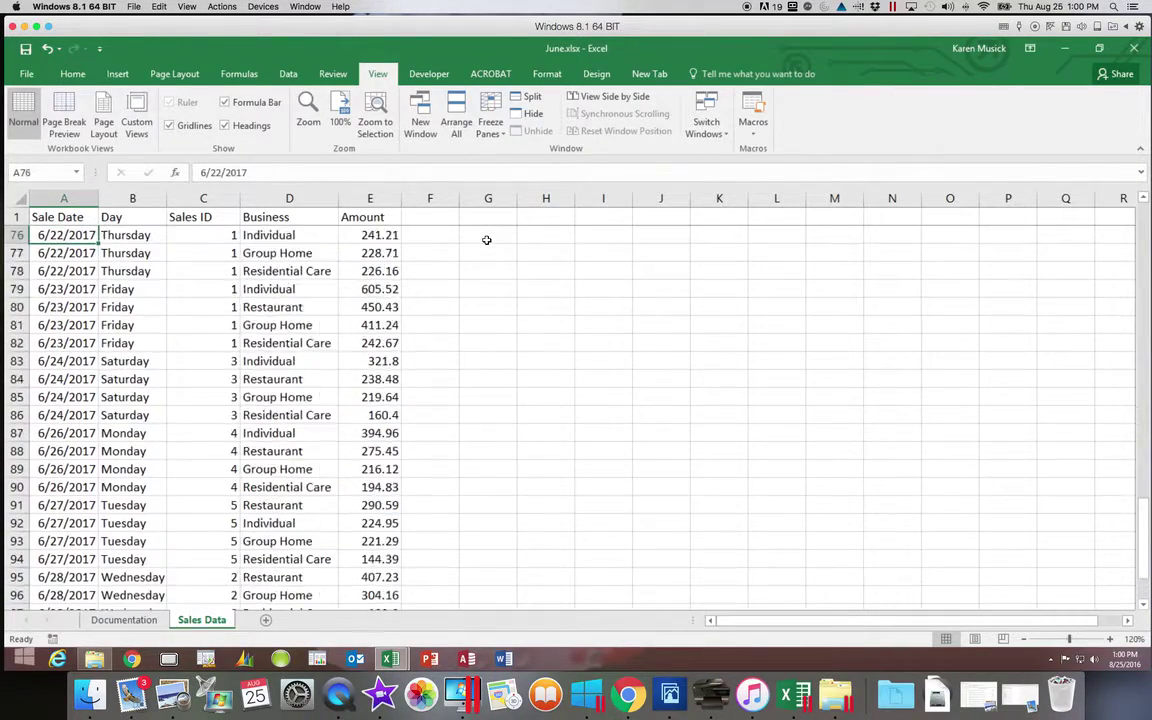
key(Up)
key(Up)
key(Up)
key(Up)
key(Up)
key(Up)
key(Up)
key(Up)
key(Up)
key(Up)
key(Up)
key(Up)
key(Up)
key(Up)
key(Up)
key(Up)
key(Up)
key(Up)
key(Up)
key(Up)
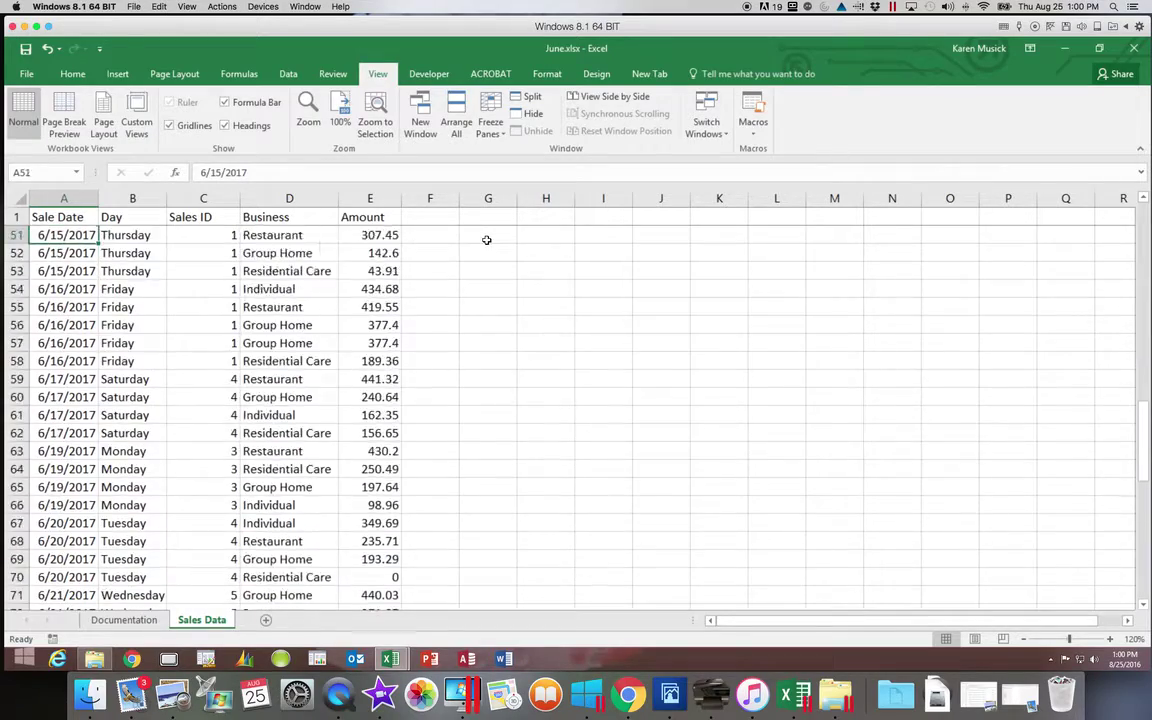
key(Up)
key(Up)
key(Up)
key(Up)
key(Up)
key(Up)
key(Up)
key(Up)
key(Up)
key(Up)
key(Up)
key(Up)
key(Up)
key(Up)
key(Up)
key(Up)
key(Up)
key(Up)
key(Up)
key(Up)
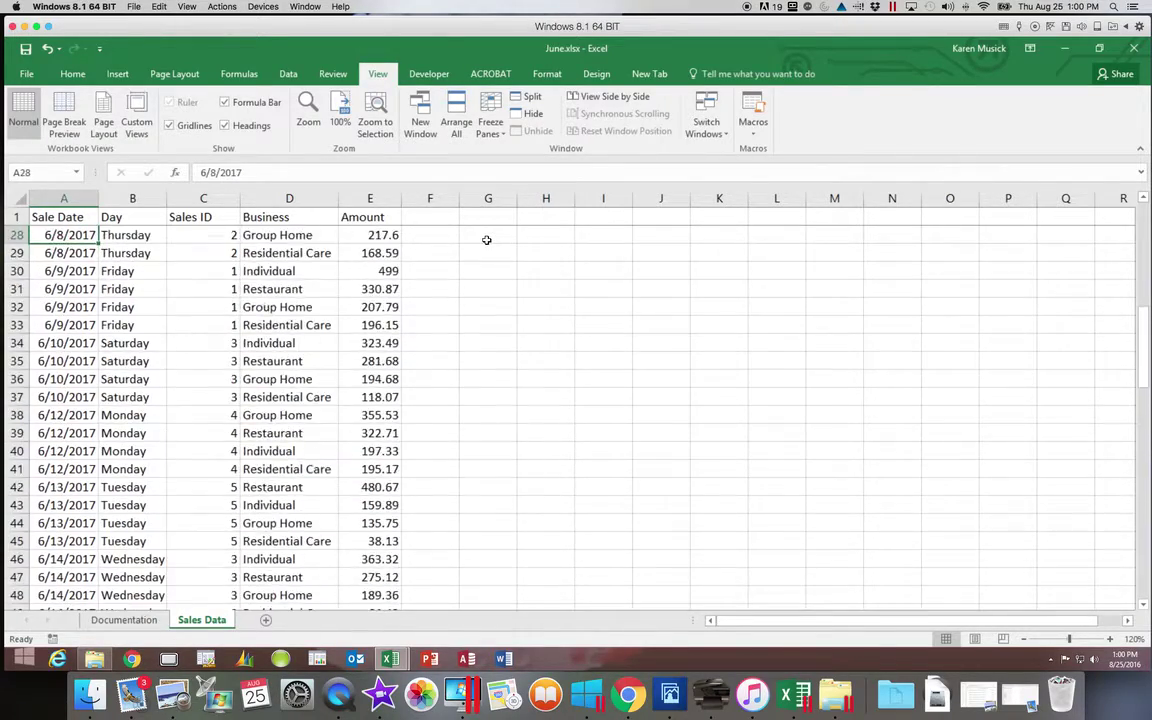
key(Up)
key(Up)
key(Up)
key(Up)
key(Up)
key(Up)
key(Up)
key(Up)
key(Up)
key(Up)
key(Up)
key(Up)
key(Up)
key(Up)
key(Up)
key(Up)
key(Up)
key(Up)
key(Up)
key(Up)
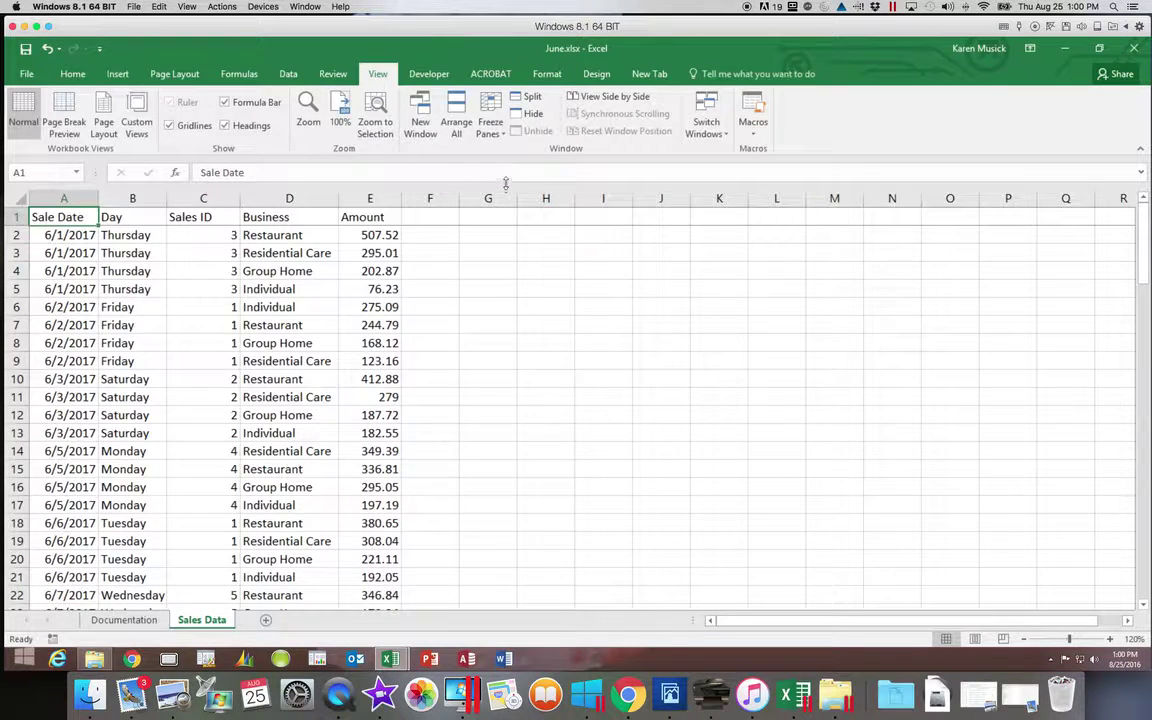
Step: Unfreeze the panes of the Sales Data sheet
click(492, 130)
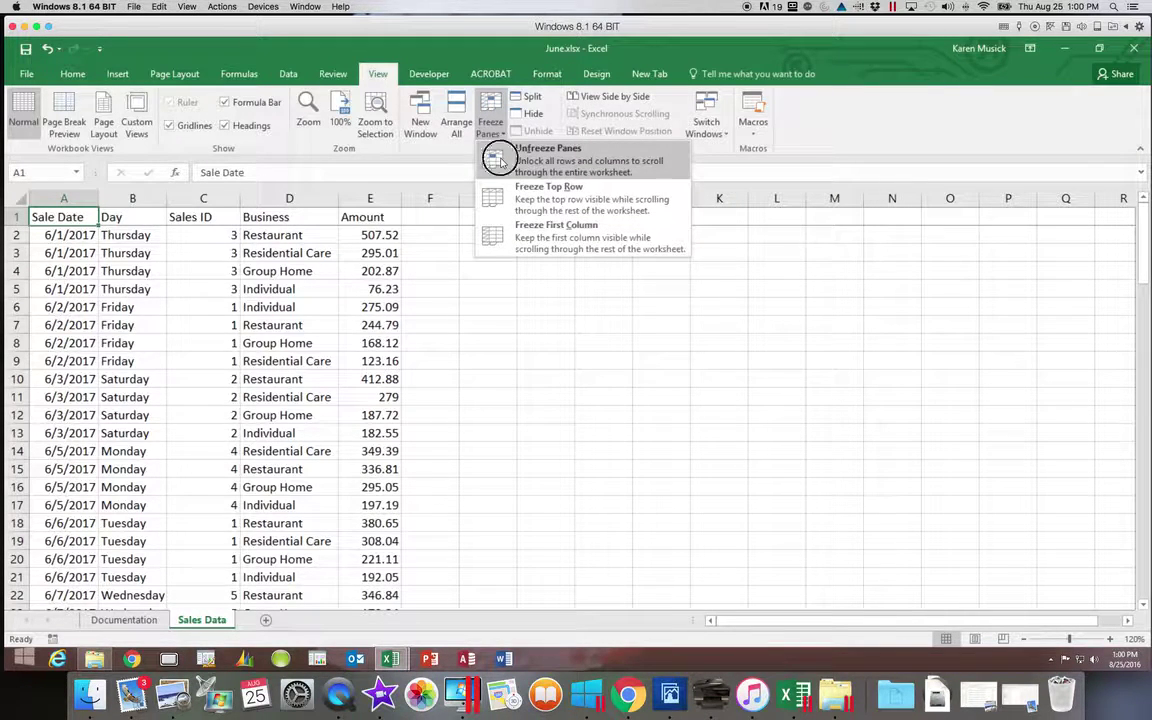
click(497, 160)
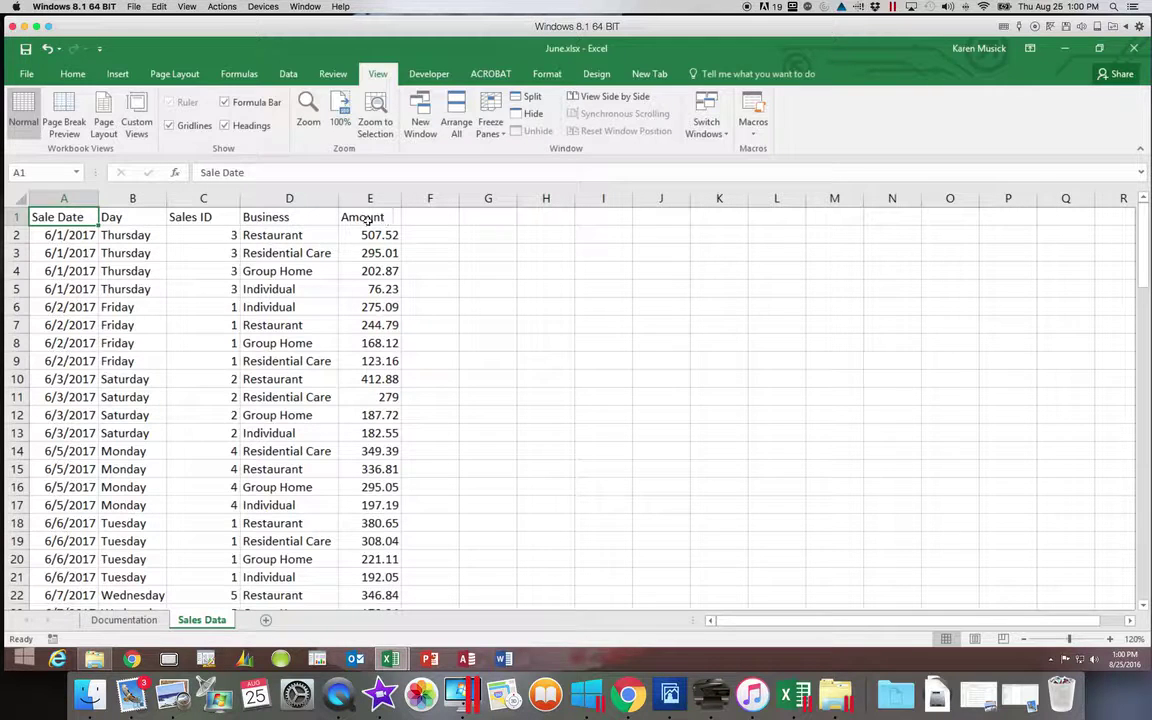
Step: Move down column A to cell A31 so that row 10 is the topmost visible row of the sheet
key(Down)
key(Down)
key(Down)
key(Down)
key(Down)
key(Down)
key(Down)
key(Down)
key(Down)
key(Down)
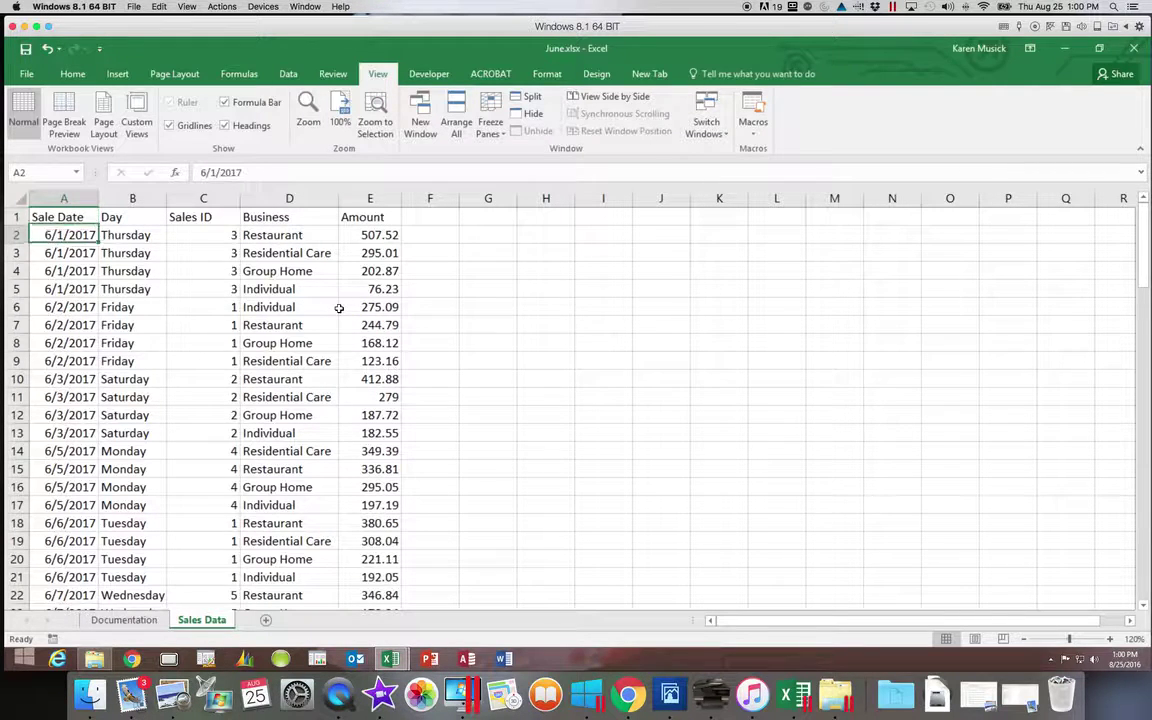
key(Down)
key(Down)
key(Down)
key(Down)
key(Down)
key(Down)
key(Down)
key(Down)
key(Down)
key(Down)
key(Down)
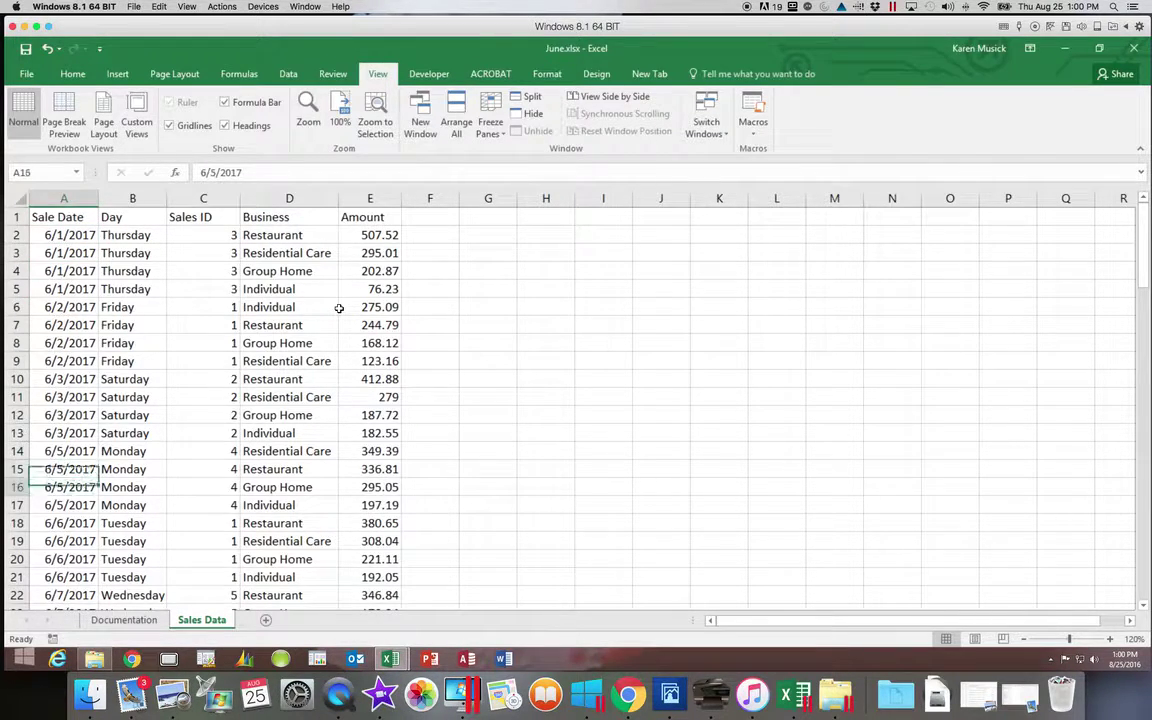
key(Down)
key(Down)
key(Down)
key(Down)
key(Down)
key(Down)
key(Down)
key(Down)
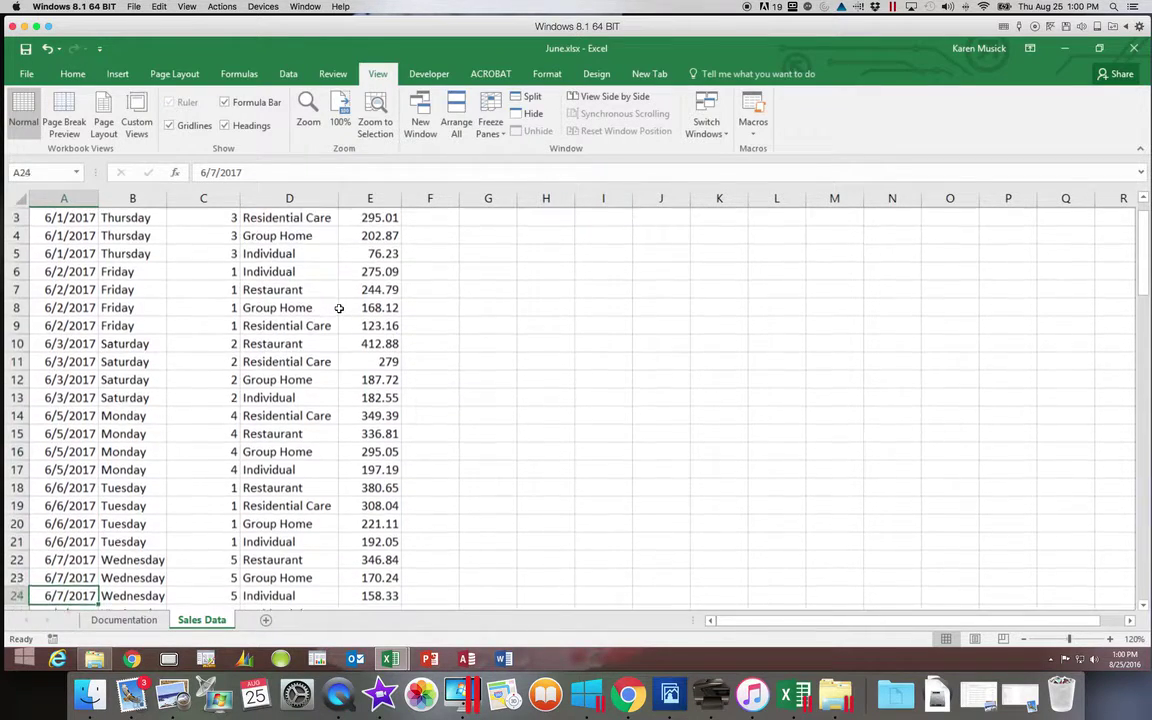
key(Down)
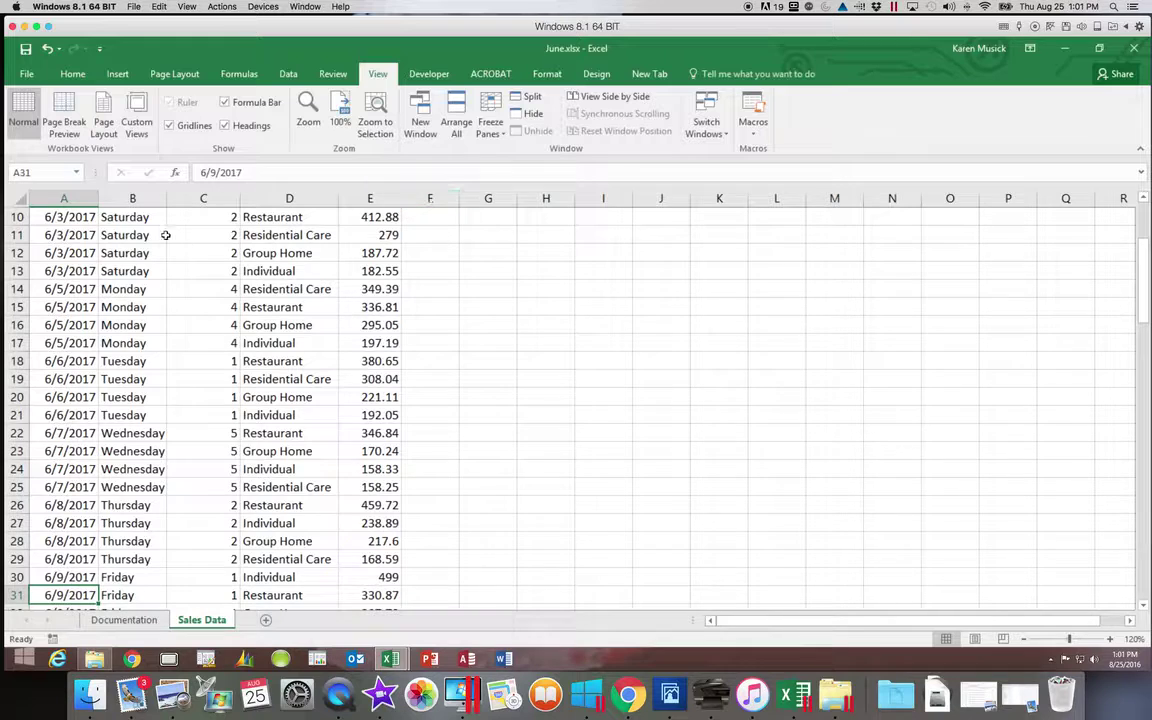
Step: Freeze the topmost visible row, row 10, with the Freeze Top Row option
click(491, 128)
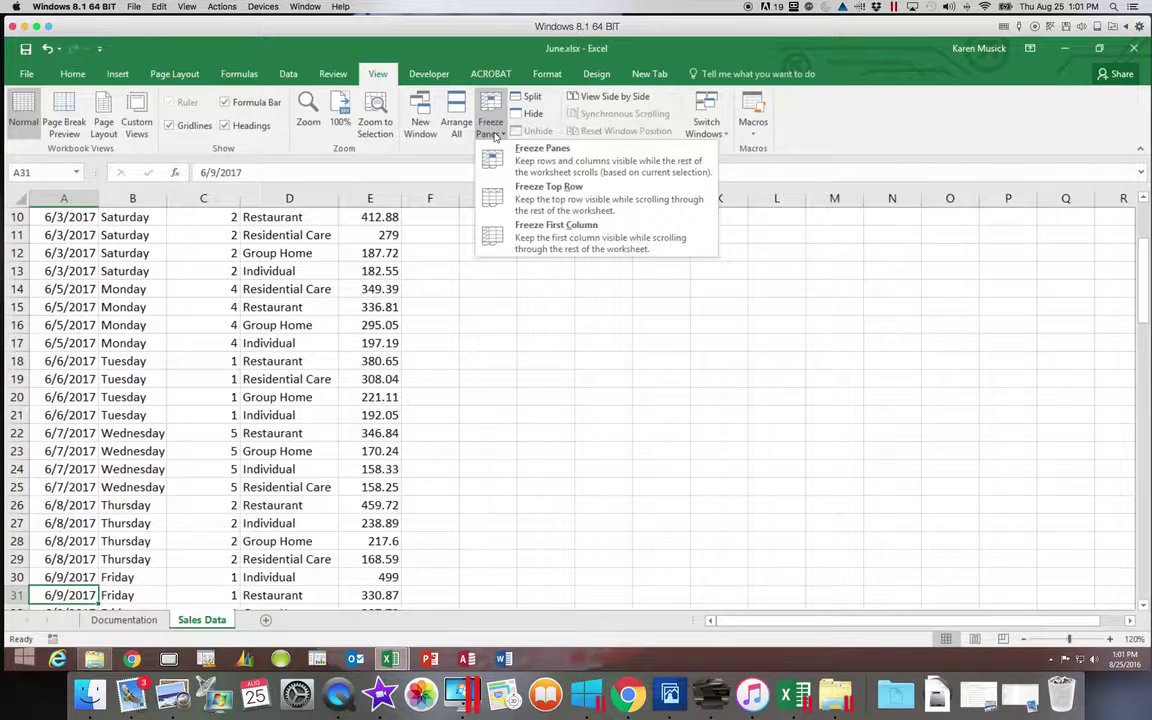
click(506, 203)
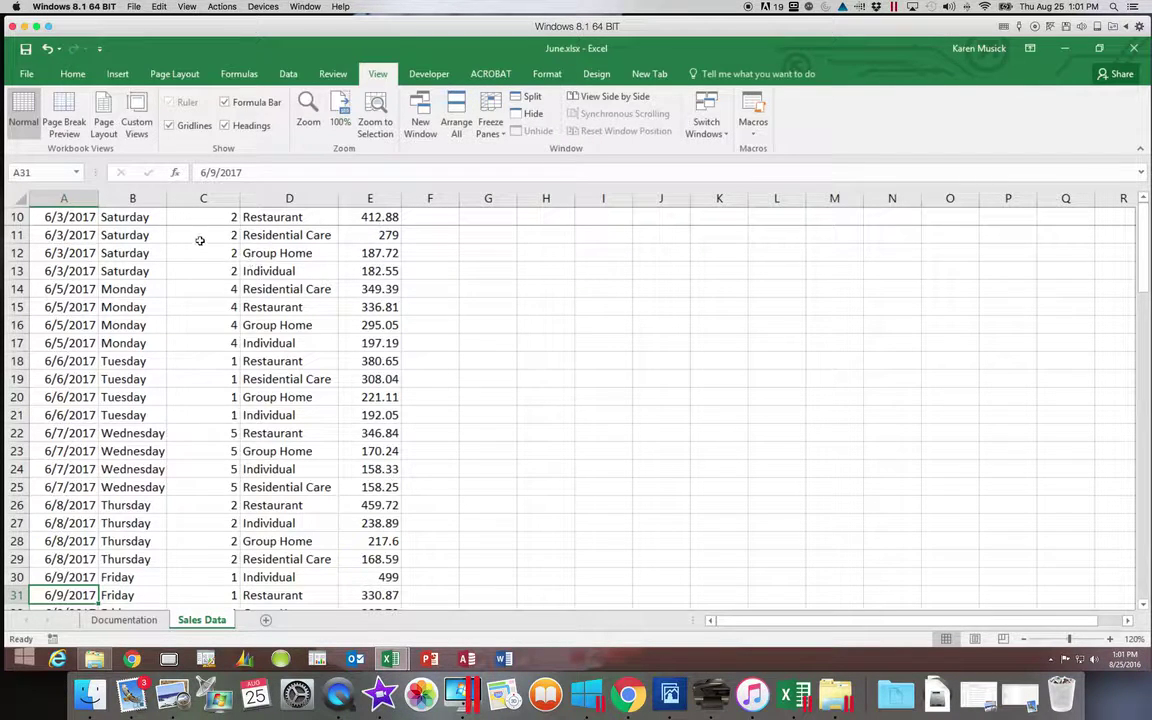
Step: Move down column A to cell A53 to examine how the frozen row 10 behaves while the sheet scrolls
key(Down)
key(Down)
key(Down)
key(Down)
key(Down)
key(Down)
key(Down)
key(Down)
key(Down)
key(Down)
key(Down)
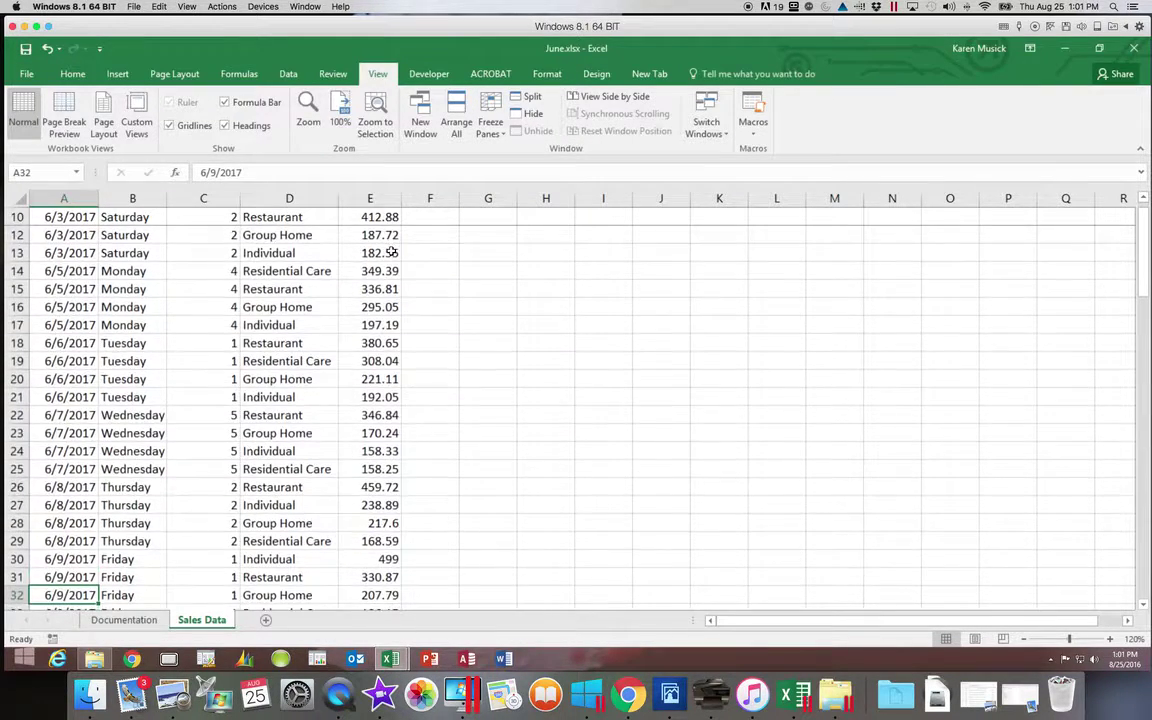
key(Down)
key(Down)
key(Down)
key(Down)
key(Down)
key(Down)
key(Down)
key(Down)
key(Down)
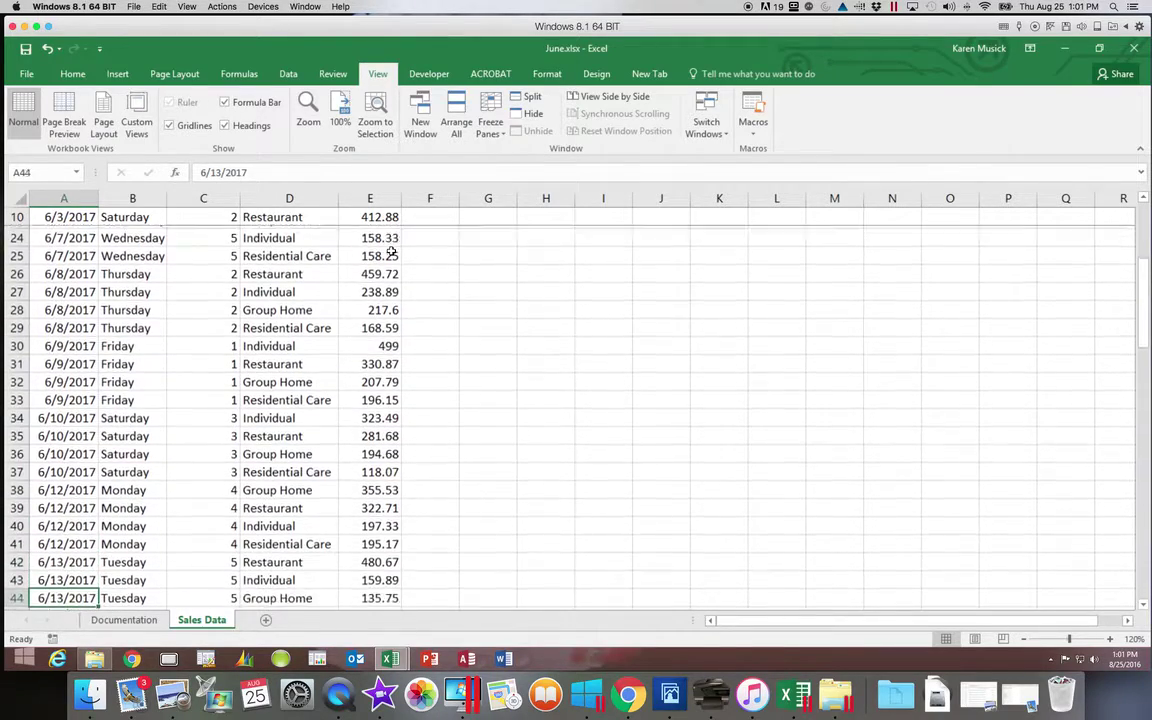
key(Down)
key(Down)
key(Down)
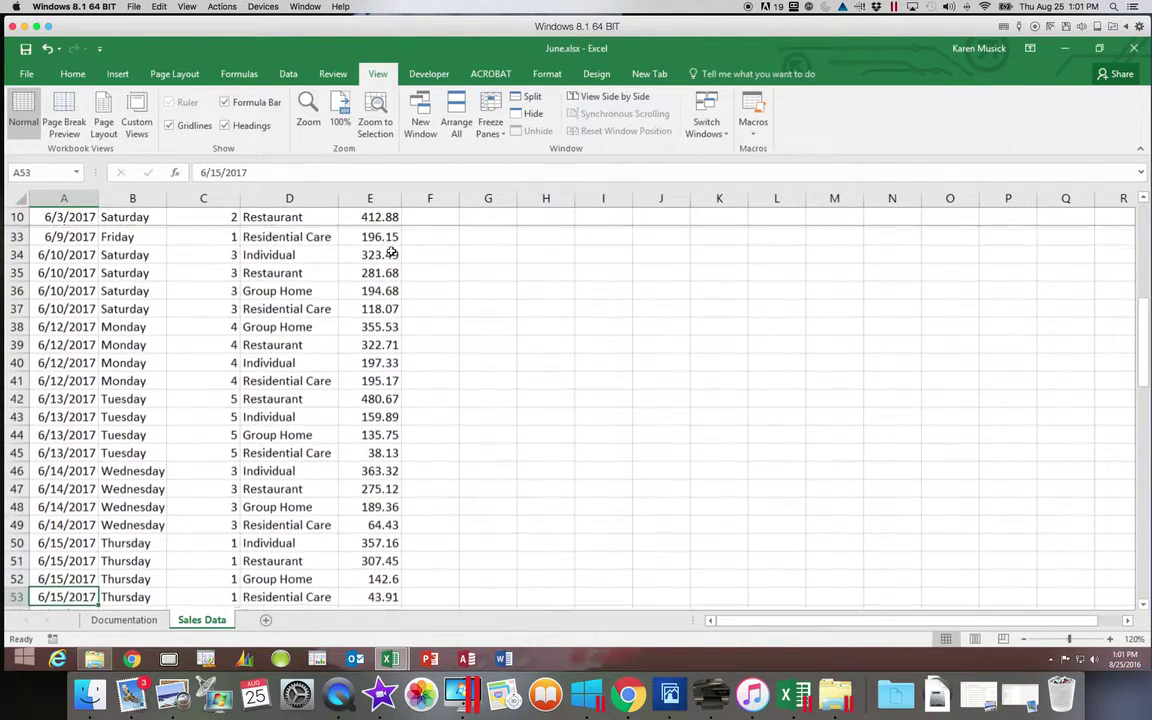
Step: Move back up column A to cell A8 to check whether the rows above frozen row 10 can be viewed
key(Up)
key(Up)
key(Up)
key(Up)
key(Up)
key(Up)
key(Up)
key(Up)
key(Up)
key(Up)
key(Up)
key(Up)
key(Up)
key(Up)
key(Up)
key(Up)
key(Up)
key(Up)
key(Up)
key(Up)
key(Up)
key(Up)
key(Up)
key(Up)
key(Up)
key(Up)
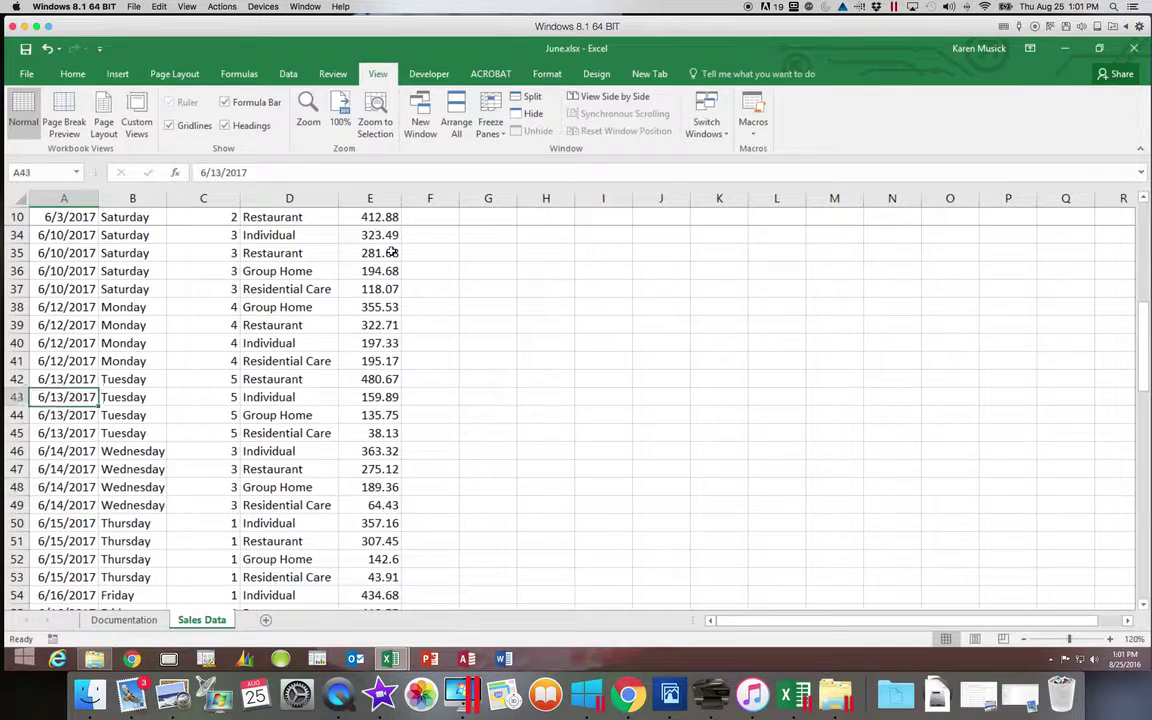
key(Up)
key(Up)
key(Up)
key(Up)
key(Up)
key(Up)
key(Up)
key(Up)
key(Up)
key(Up)
key(Up)
key(Up)
key(Up)
key(Up)
key(Up)
key(Up)
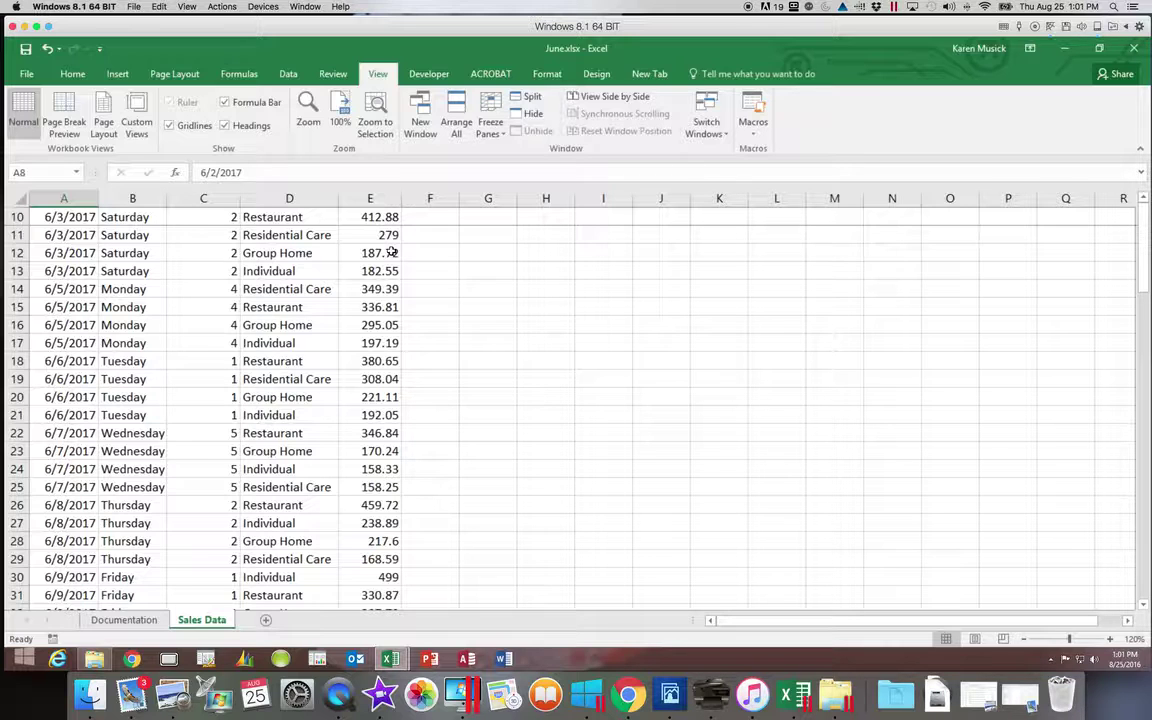
Step: Unfreeze the panes of the Sales Data sheet and bring column A and header row 1 back into view
scroll(391, 251, right, 3)
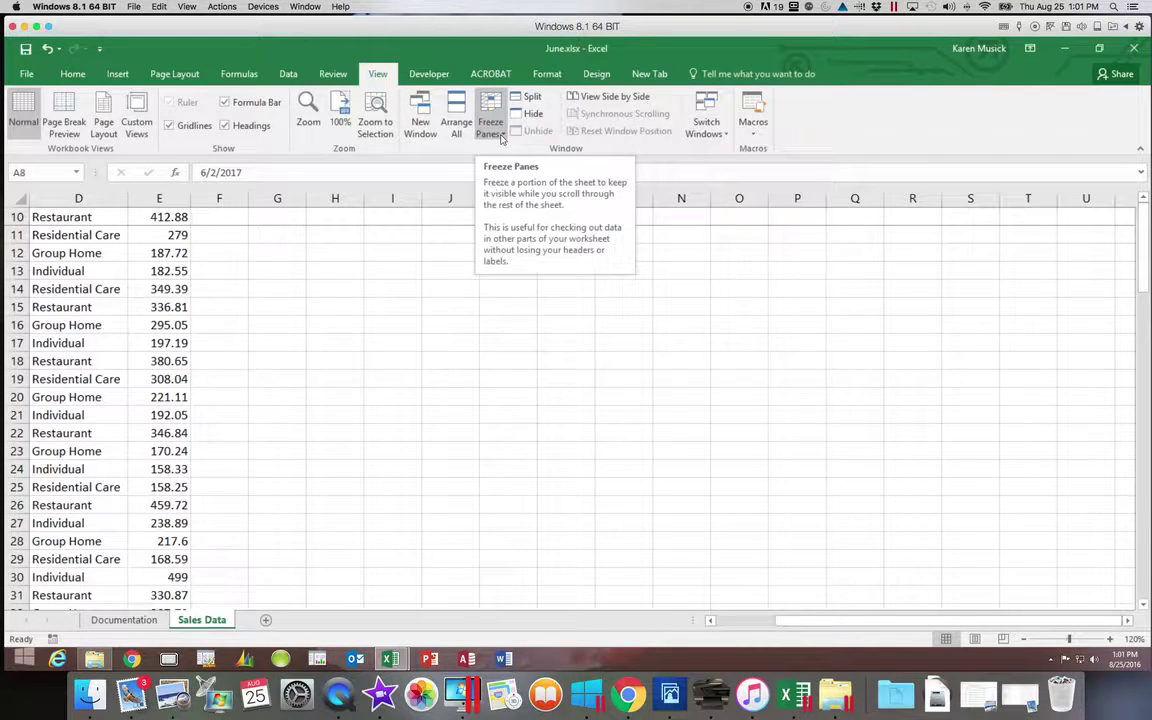
click(501, 138)
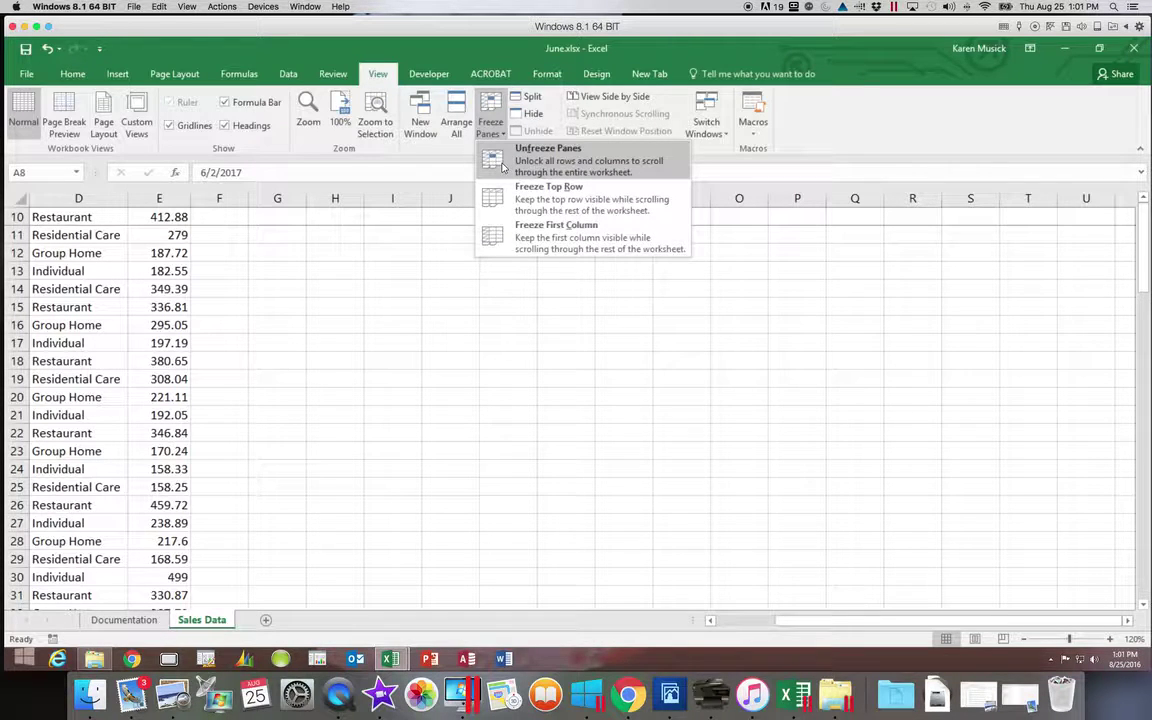
click(503, 166)
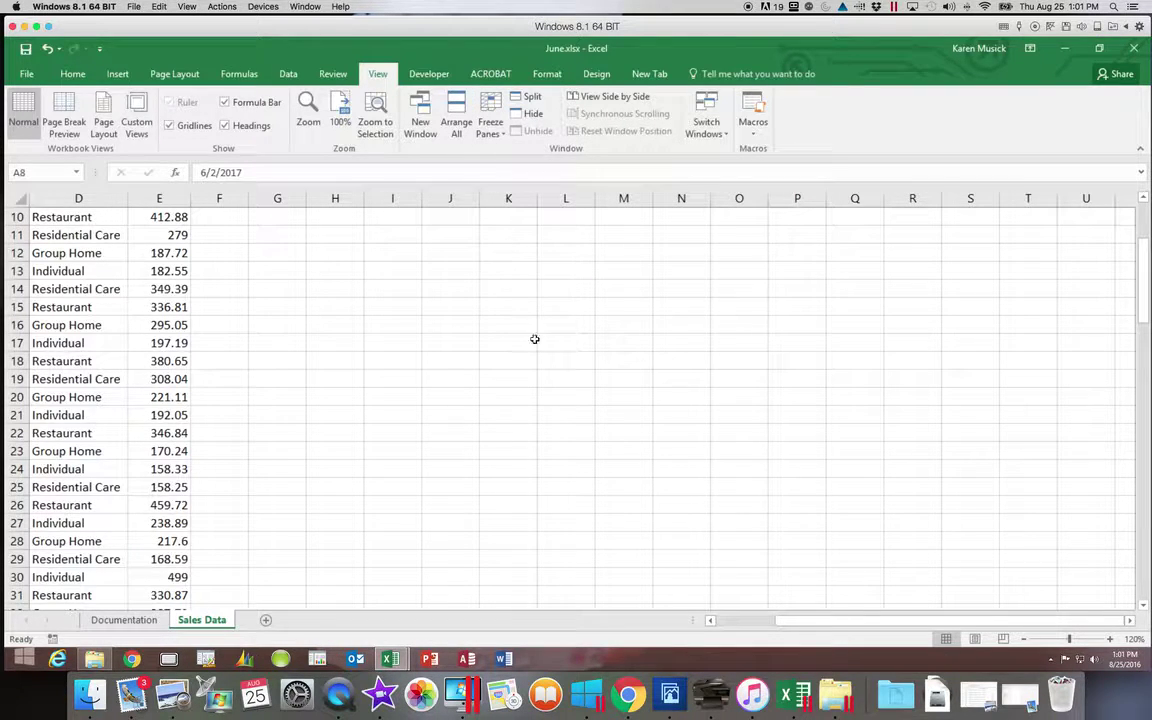
click(738, 622)
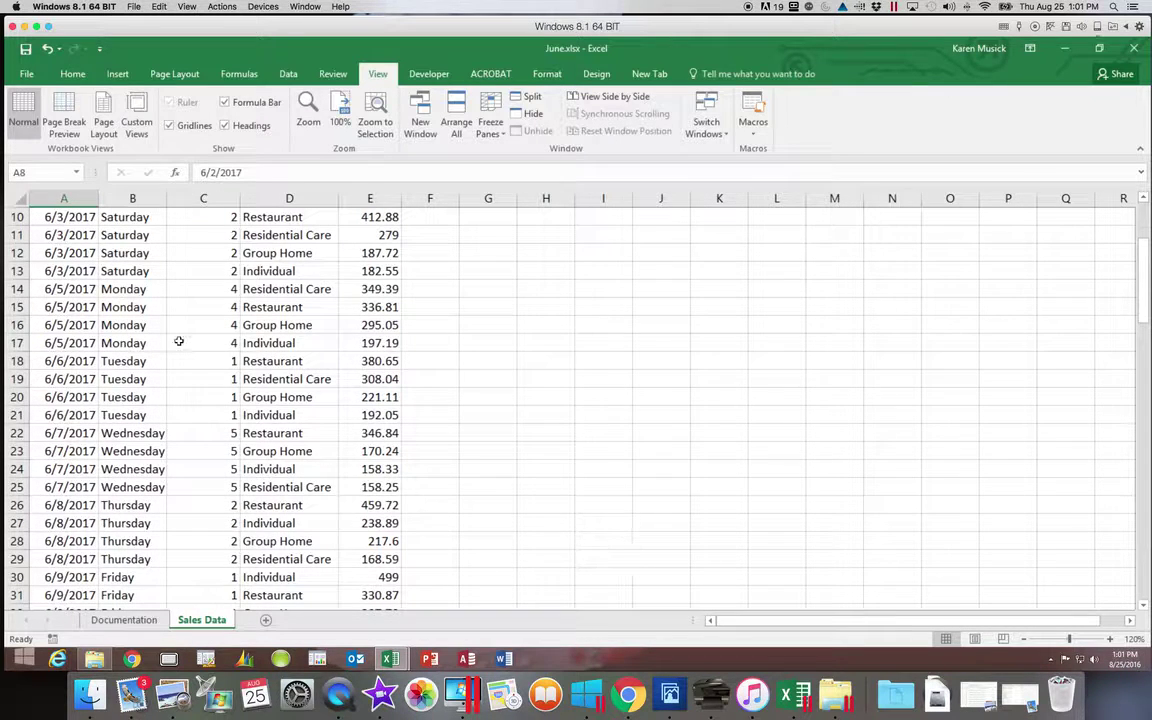
drag(1144, 300, 1140, 219)
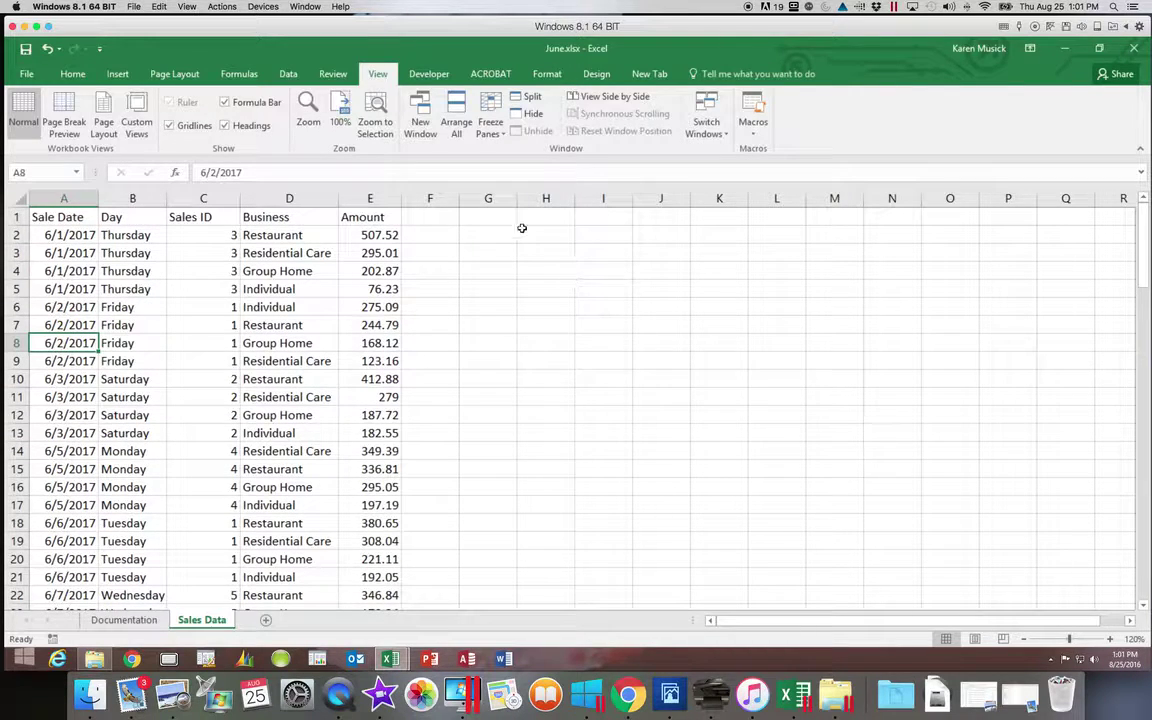
Step: Freeze the first column of the Sales Data sheet with the Freeze First Column option
click(489, 124)
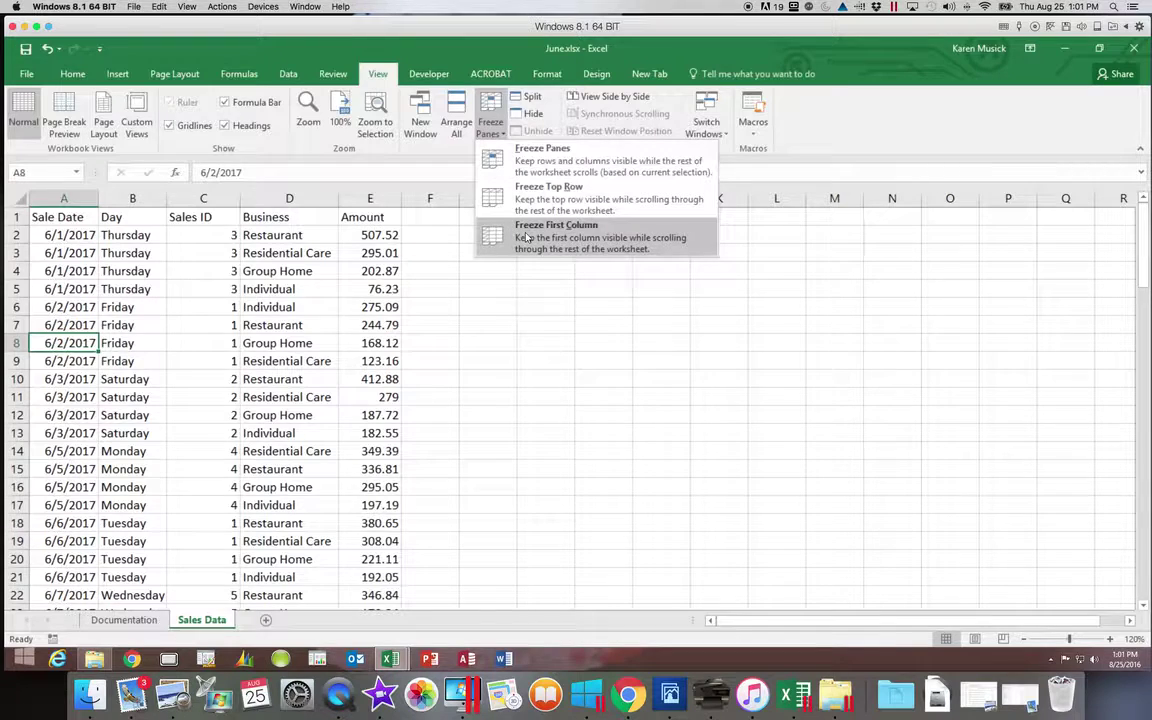
click(490, 232)
Step: Move along row 8 to cell Z8 to check how the frozen Sale Date column behaves during horizontal scrolling
key(Right)
key(Right)
key(Right)
key(Right)
key(Right)
key(Right)
key(Right)
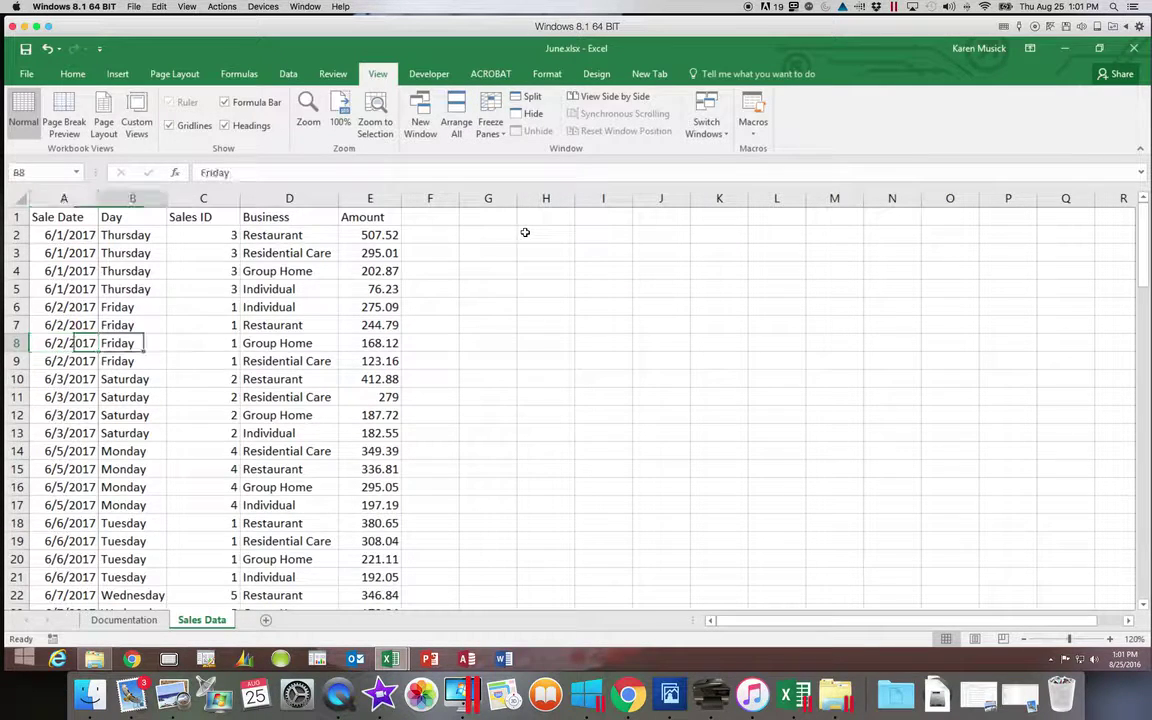
key(Right)
key(Right)
key(Right)
key(Right)
key(Right)
key(Right)
key(Right)
key(Right)
key(Right)
key(Right)
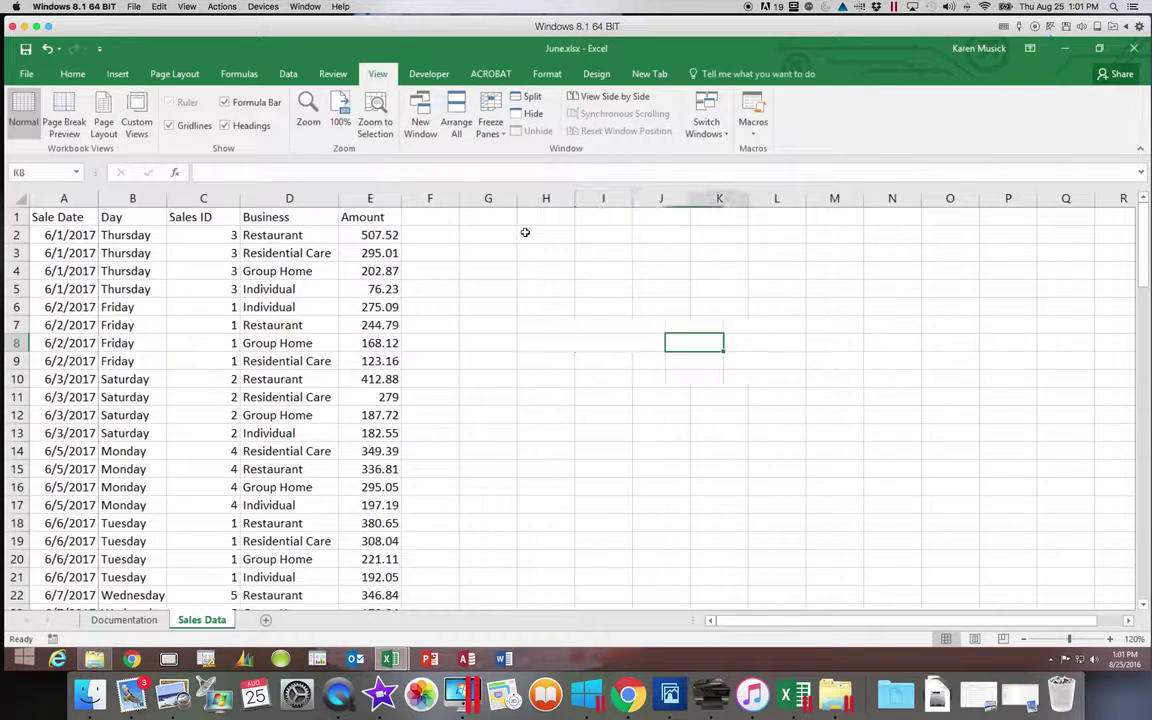
key(Right)
key(Right)
key(Right)
key(Right)
key(Right)
key(Right)
key(Right)
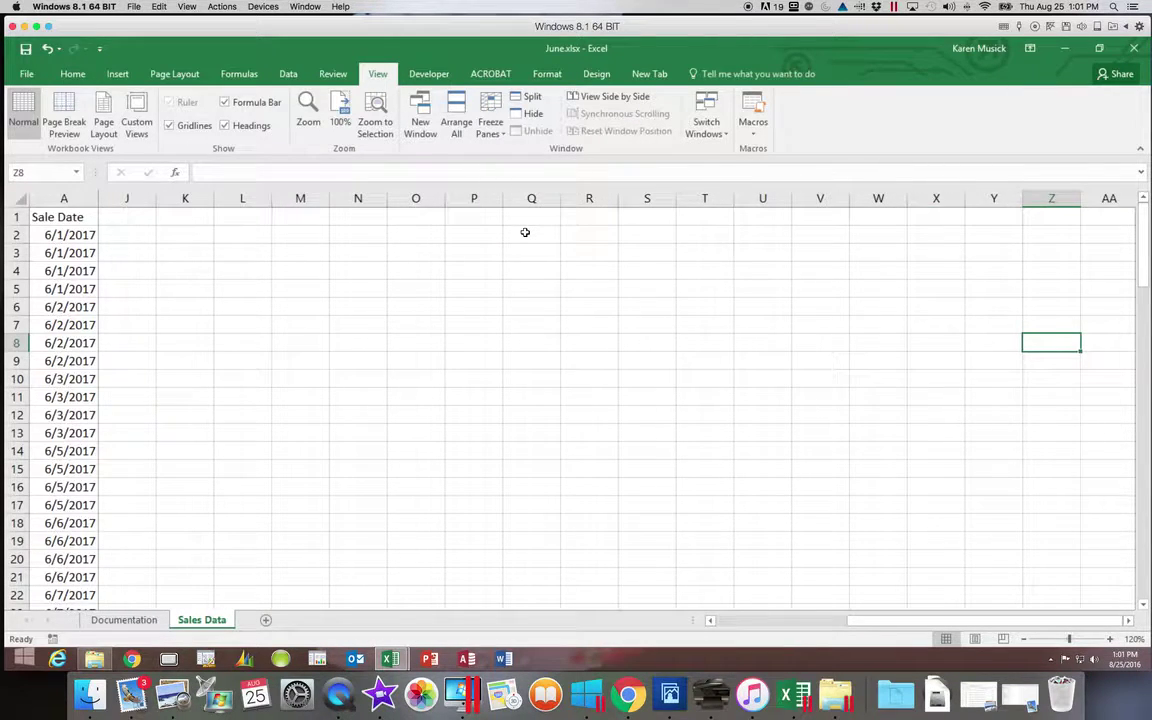
Step: Return along row 8 to cell A8 while checking the frozen Sale Date column
key(Left)
key(Left)
key(Left)
key(Left)
key(Left)
key(Left)
key(Left)
key(Left)
key(Left)
key(Left)
key(Left)
key(Left)
key(Left)
key(Left)
key(Left)
key(Left)
key(Left)
key(Left)
key(Left)
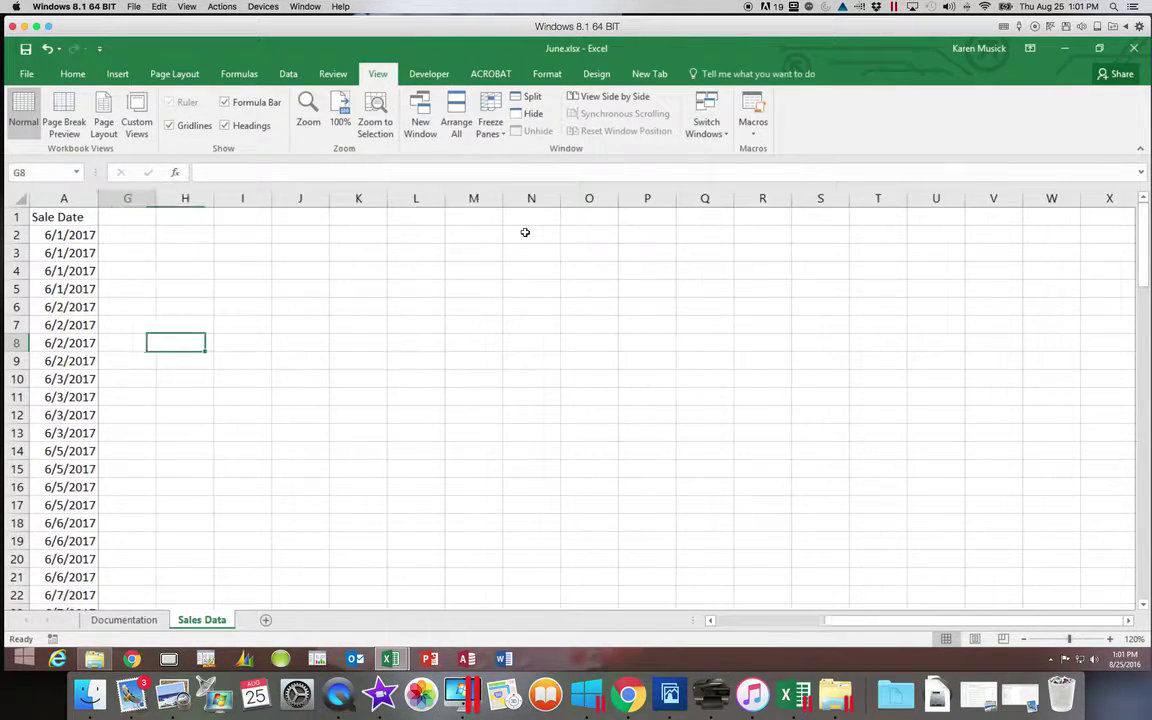
key(Left)
key(Left)
key(Left)
key(Left)
key(Left)
key(Left)
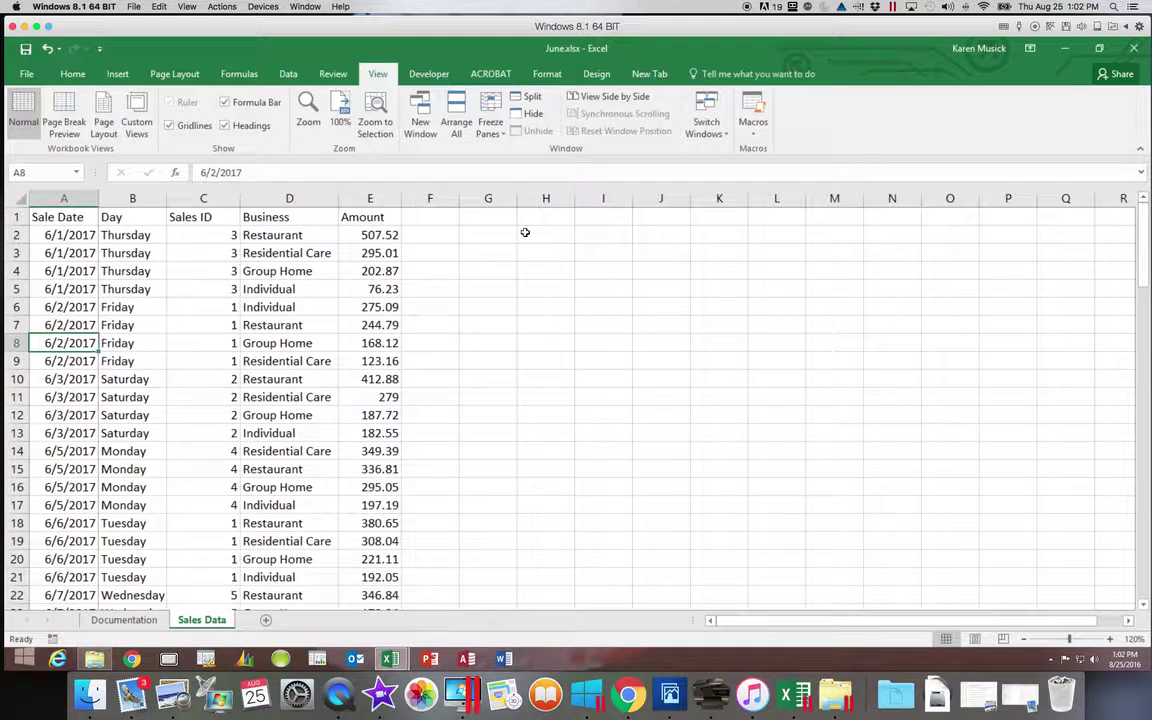
Step: Unfreeze the first column of the Sales Data sheet
click(491, 120)
click(500, 148)
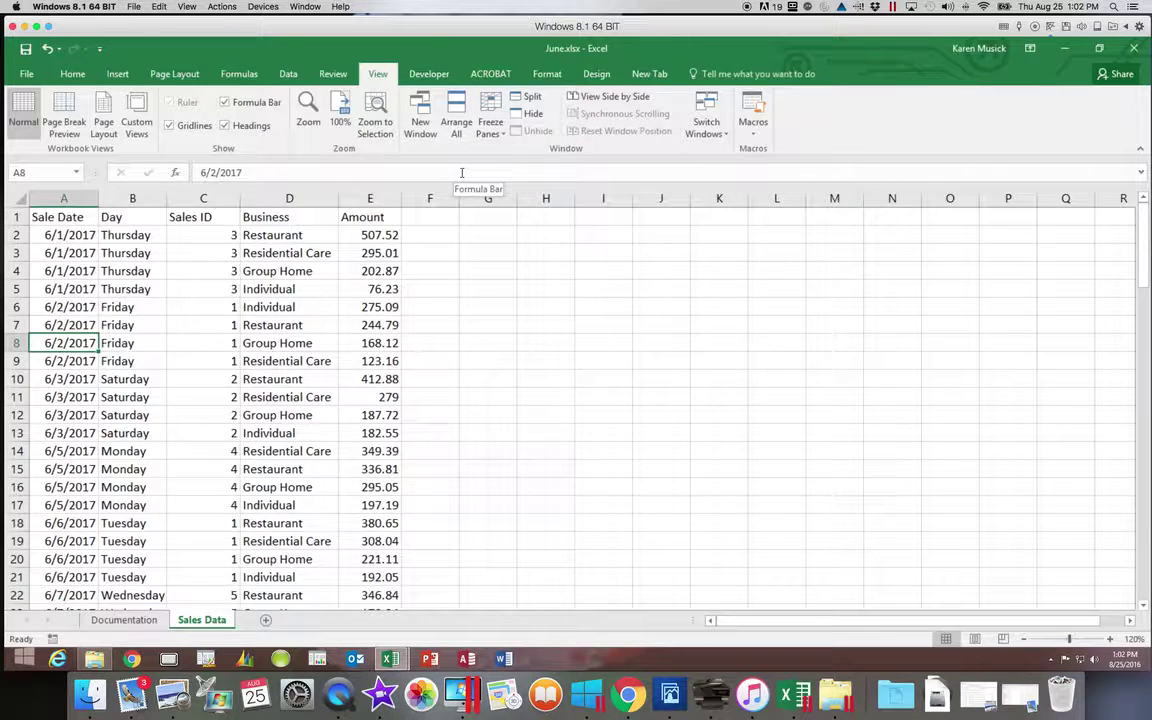
scroll(465, 200, down, 3)
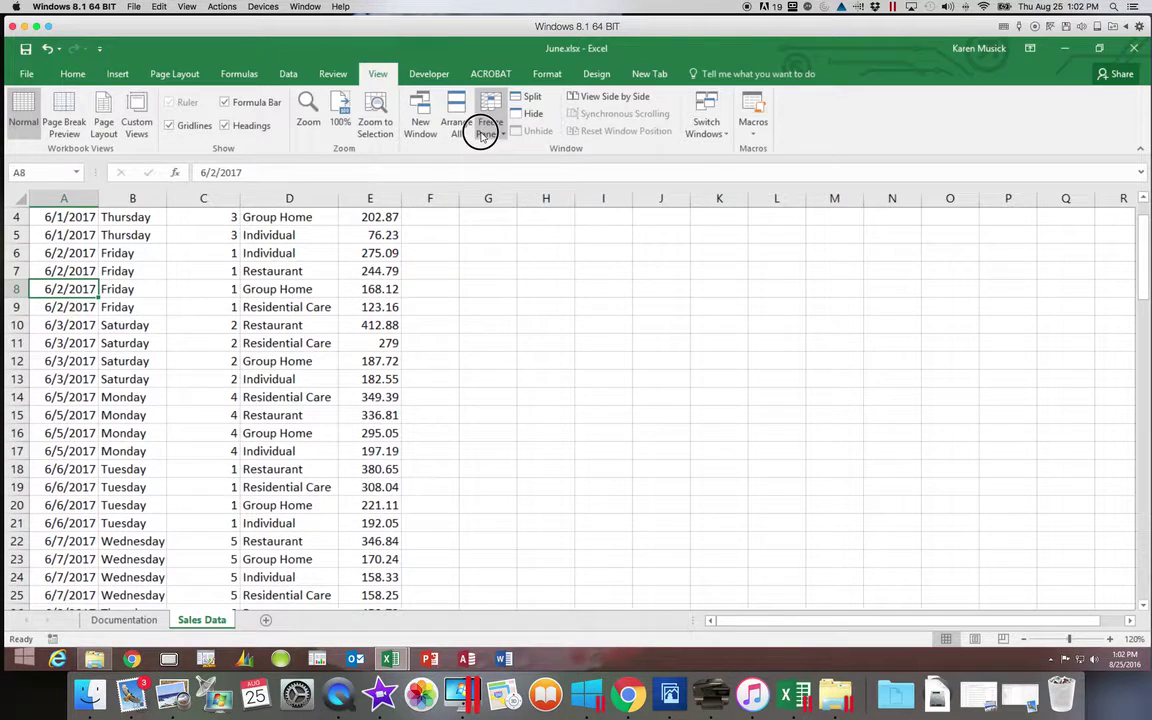
click(491, 122)
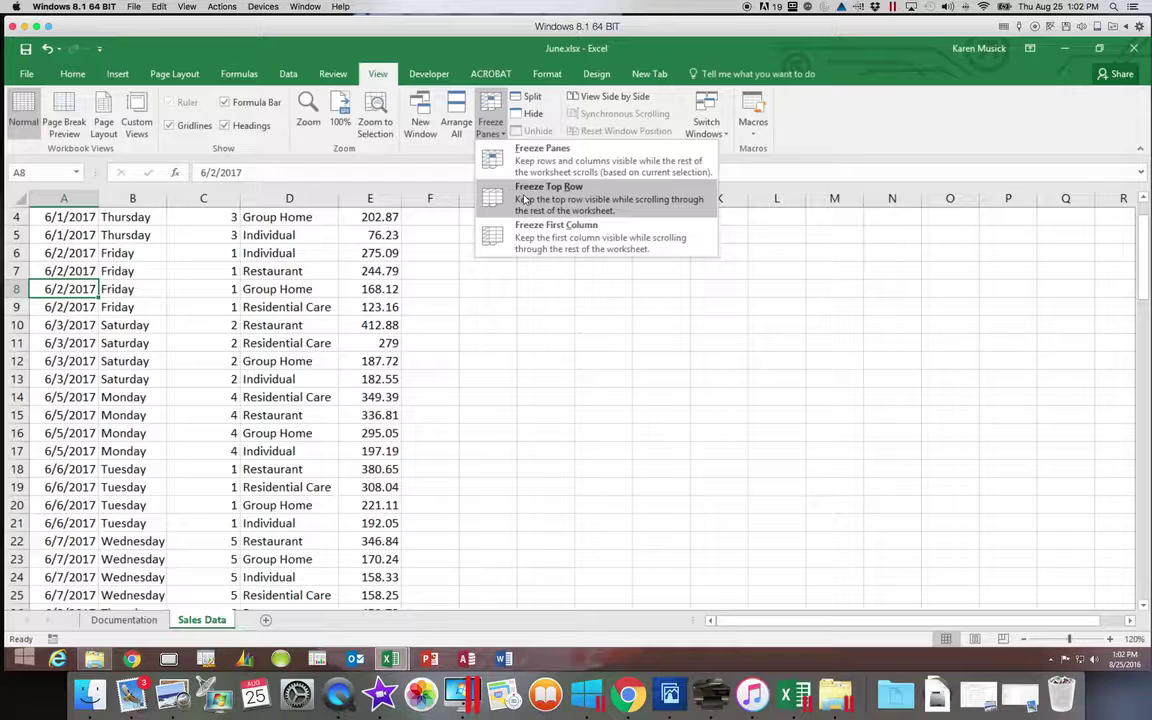
click(1143, 297)
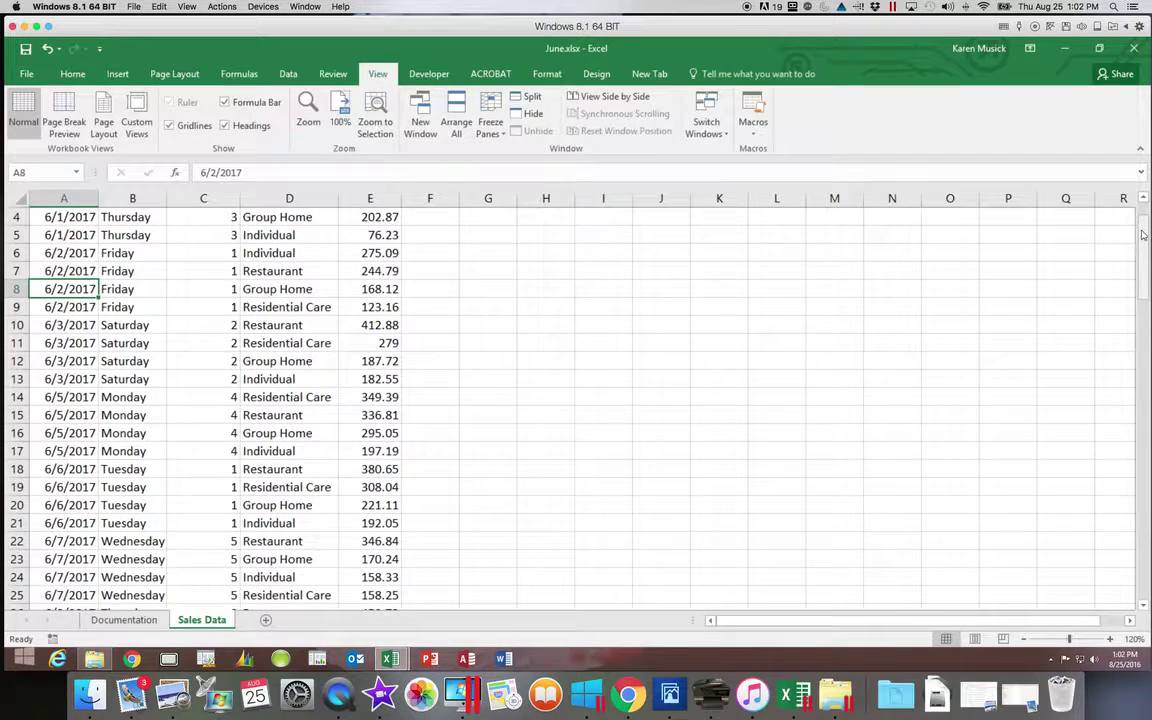
scroll(1143, 205, up, 3)
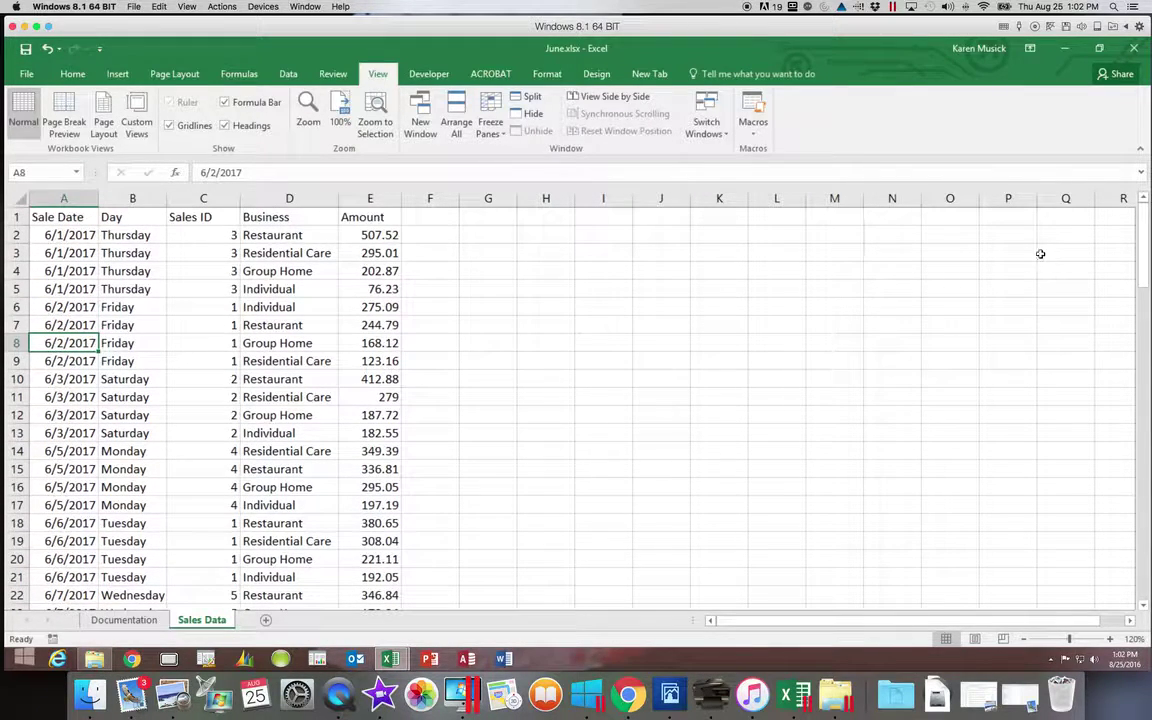
Step: Freeze both header row 1 and the Sale Date column by applying Freeze Panes at cell B2
click(128, 235)
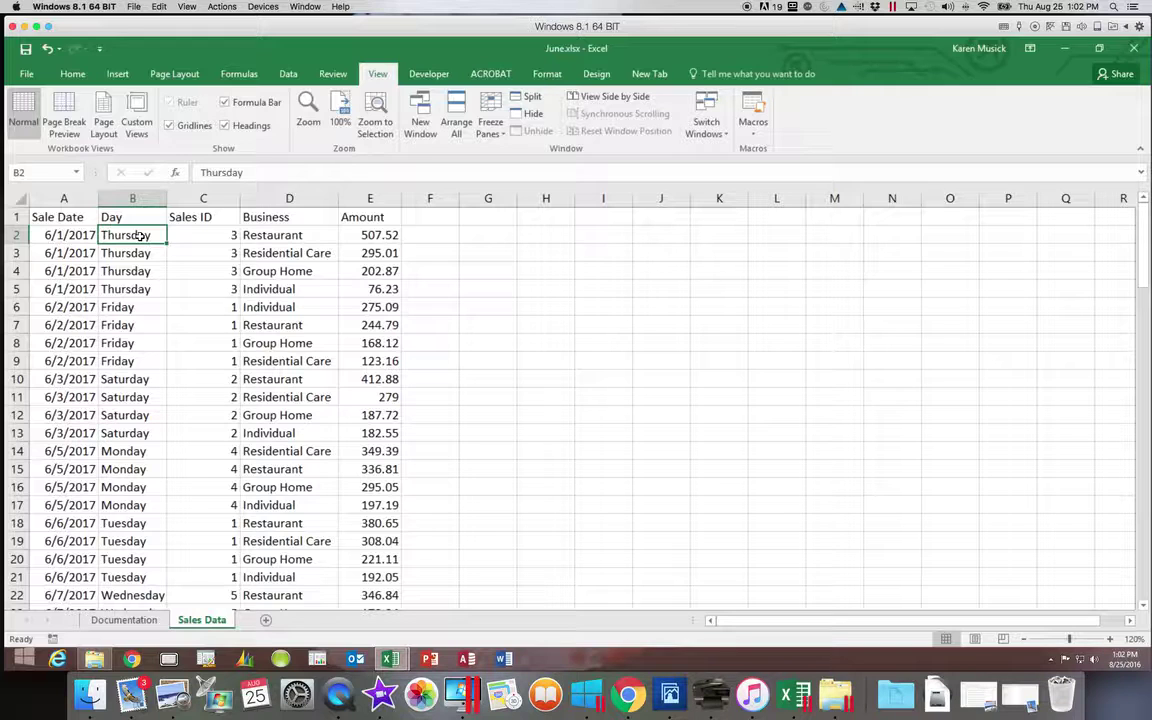
click(498, 135)
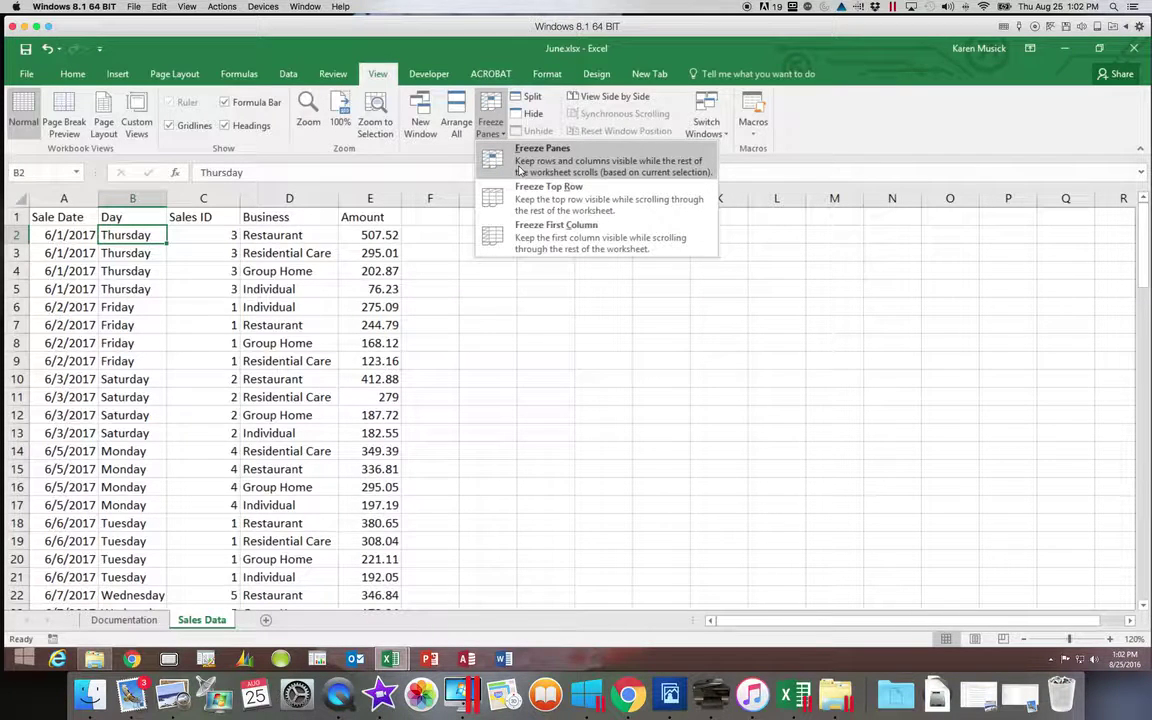
click(519, 166)
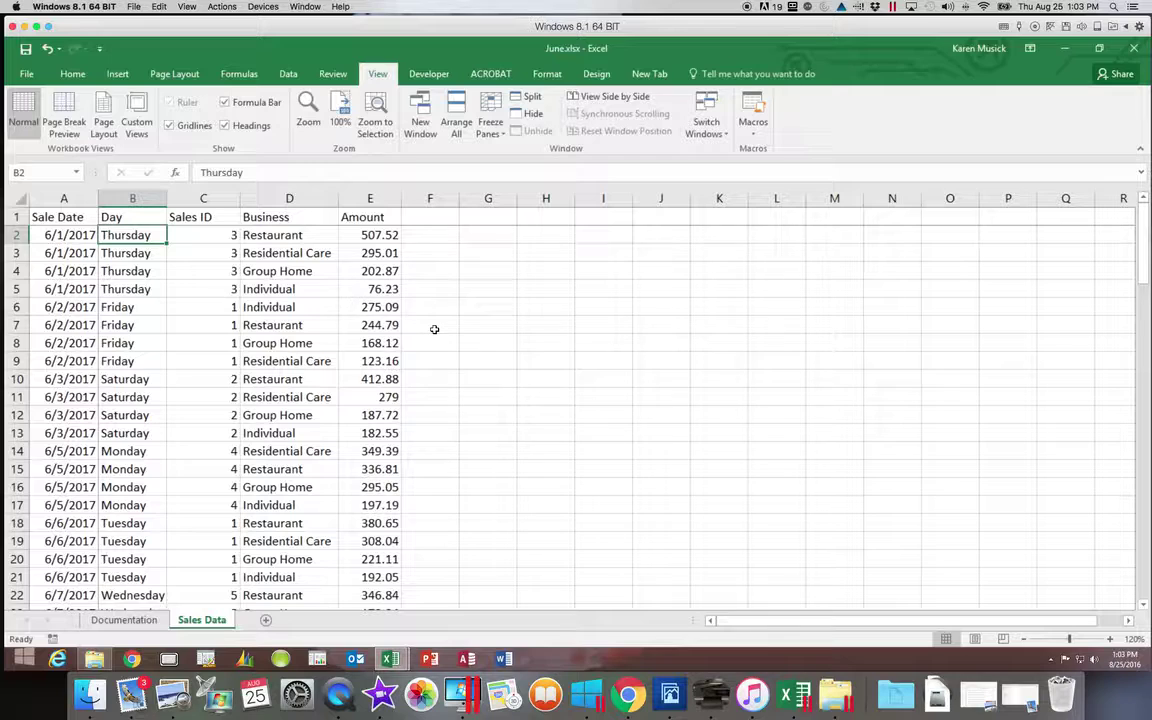
Step: Move down the Day column to cell B41 to check how frozen header row 1 behaves during vertical scrolling
key(Down)
key(Down)
key(Down)
key(Down)
key(Down)
key(Down)
key(Down)
key(Down)
key(Down)
key(Down)
key(Down)
key(Down)
key(Down)
key(Down)
key(Down)
key(Down)
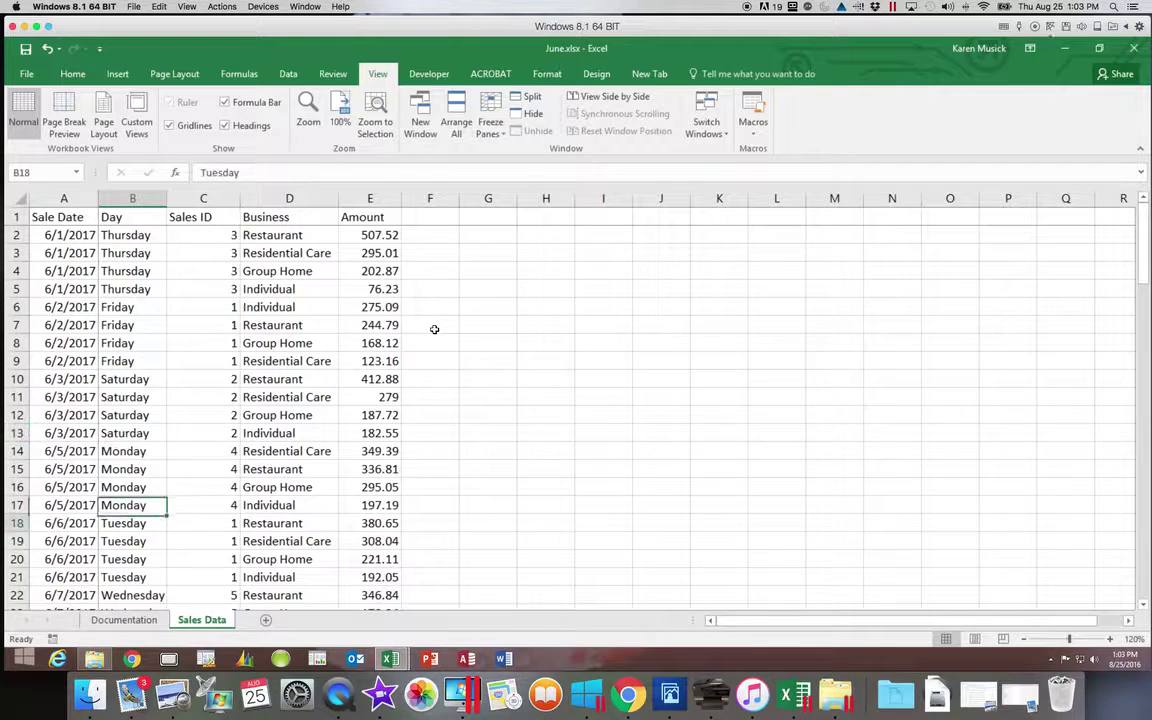
key(Down)
key(Down)
key(Down)
key(Down)
key(Down)
key(Down)
key(Down)
key(Down)
key(Down)
key(Down)
key(Down)
key(Down)
key(Down)
key(Down)
key(Down)
key(Down)
key(Down)
key(Down)
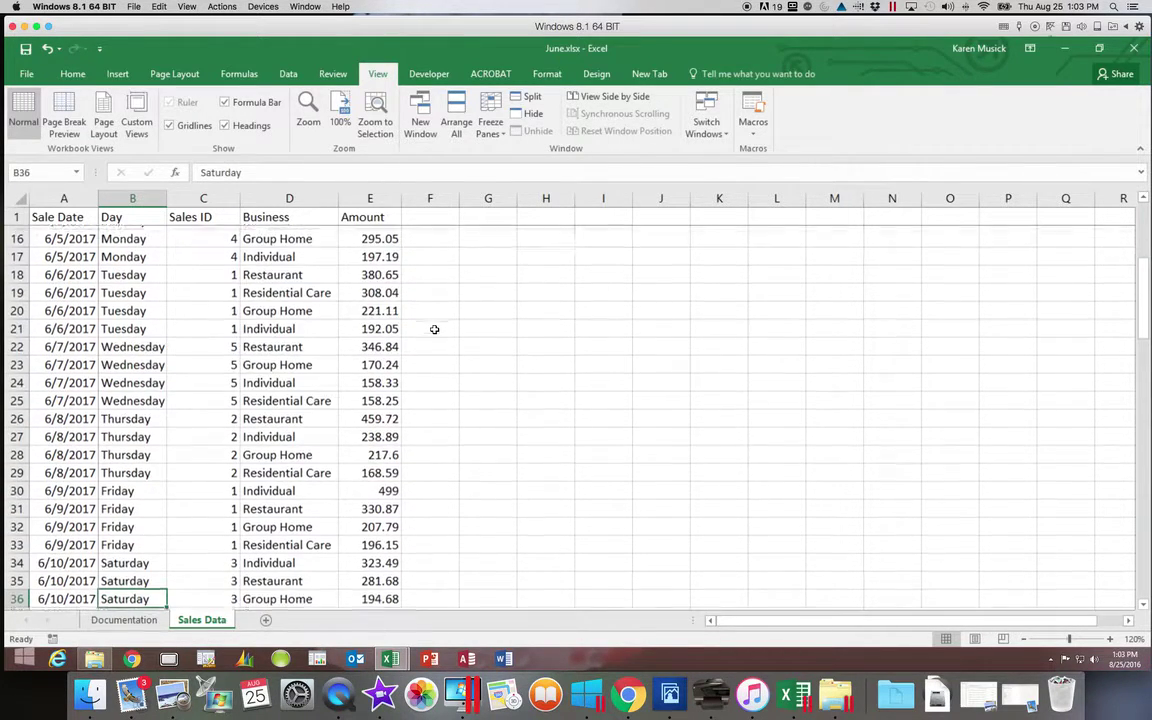
key(Down)
key(Down)
key(Down)
key(Down)
key(Down)
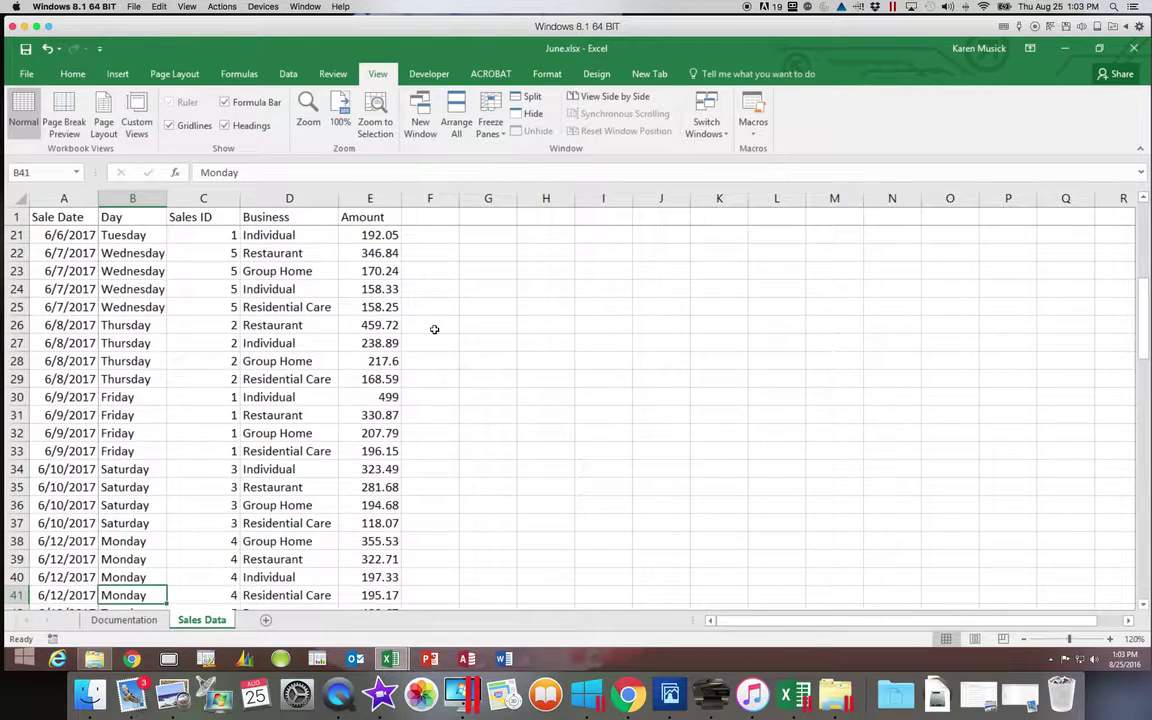
Step: Move along row 41 to cell AP41 to check the frozen Sale Date column during horizontal scrolling
key(Right)
key(Right)
key(Right)
key(Right)
key(Right)
key(Right)
key(Right)
key(Right)
key(Right)
key(Right)
key(Right)
key(Right)
key(Right)
key(Right)
key(Right)
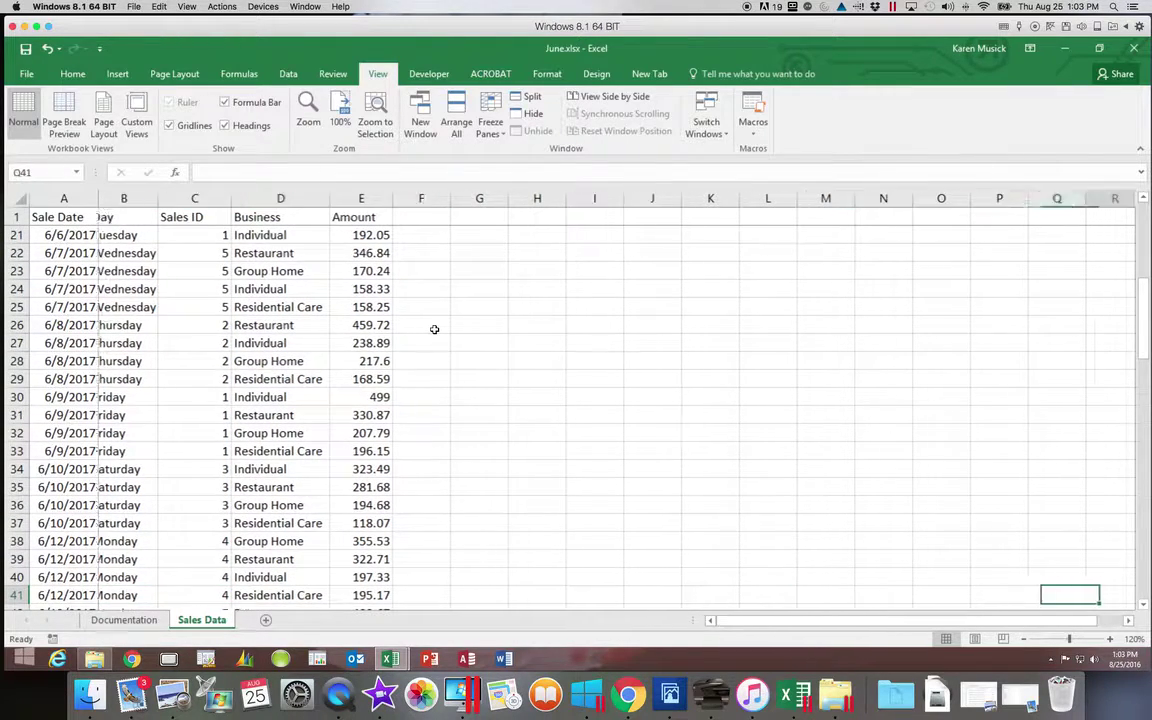
key(Right)
key(Right)
key(Right)
key(Right)
key(Right)
key(Right)
key(Right)
key(Right)
key(Right)
key(Right)
key(Right)
key(Right)
key(Right)
key(Right)
key(Right)
key(Right)
key(Right)
key(Right)
key(Right)
key(Right)
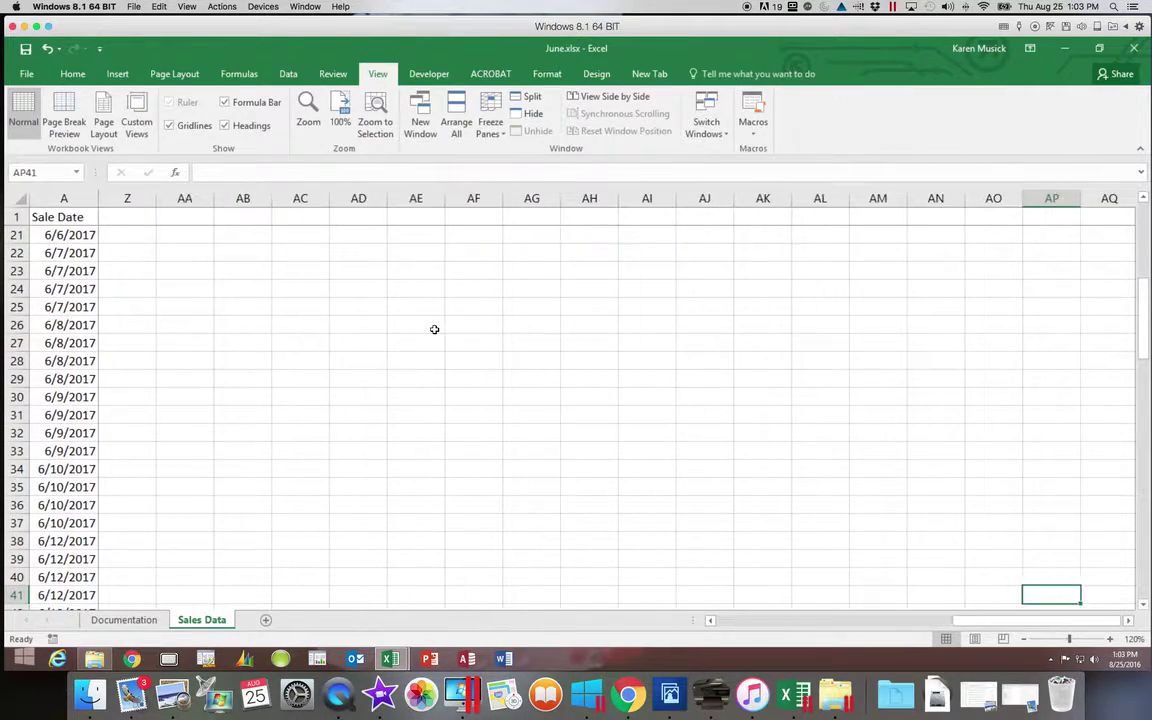
Step: Return along row 41 to cell A41 while checking the frozen Sale Date column
key(Left)
key(Left)
key(Left)
key(Left)
key(Left)
key(Left)
key(Left)
key(Left)
key(Left)
key(Left)
key(Left)
key(Left)
key(Left)
key(Left)
key(Left)
key(Left)
key(Left)
key(Left)
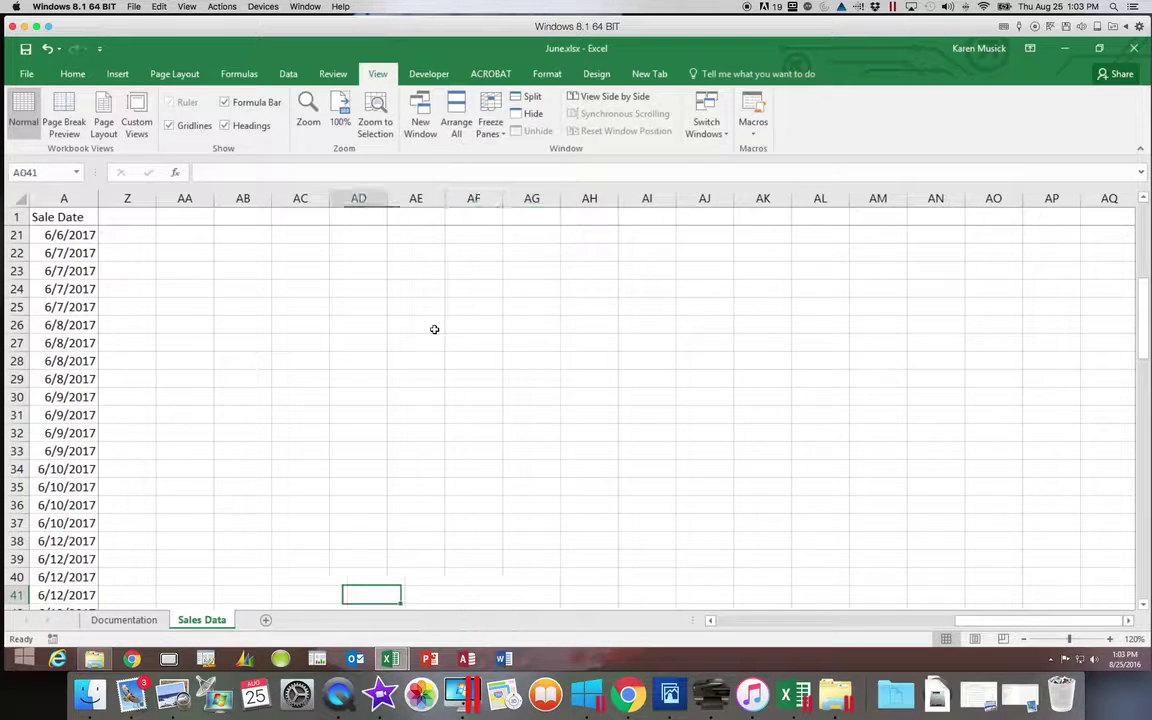
key(Left)
key(Left)
key(Left)
key(Left)
key(Left)
key(Left)
key(Left)
key(Left)
key(Left)
key(Left)
key(Left)
key(Left)
key(Left)
key(Left)
key(Left)
key(Left)
key(Left)
key(Left)
key(Left)
key(Left)
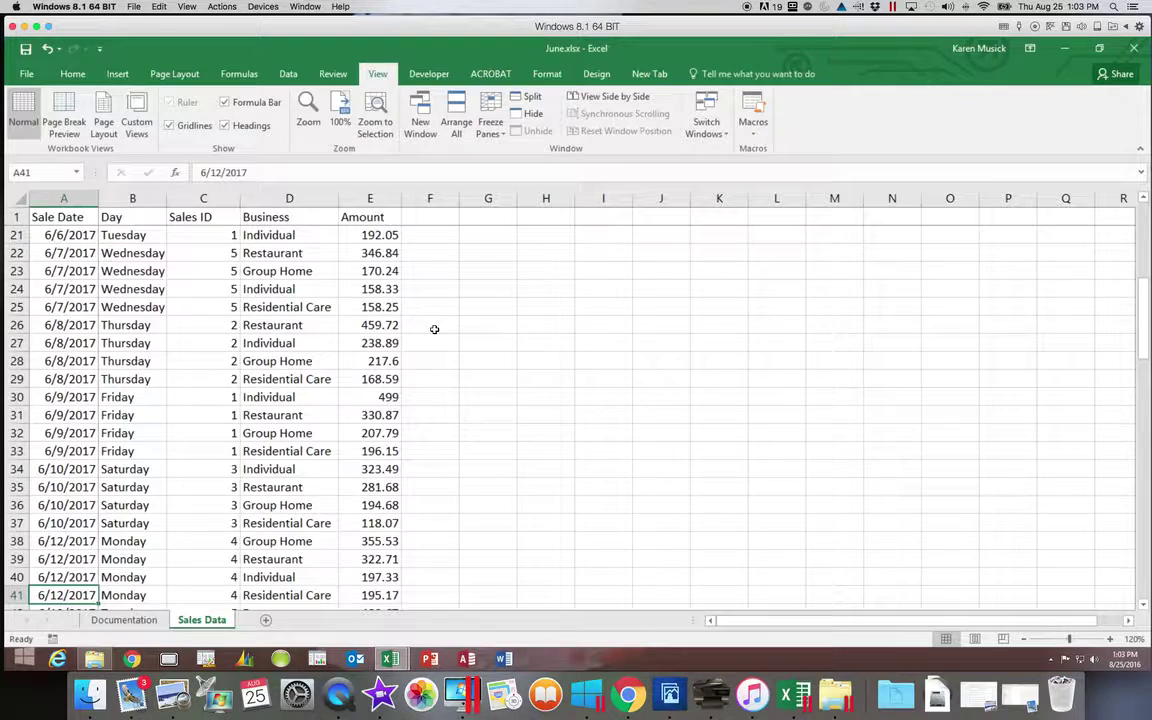
Step: Move up the Sale Date column to cell A22 while checking the frozen header row
key(Up)
key(Up)
key(Up)
key(Up)
key(Up)
key(Up)
key(Up)
key(Up)
key(Up)
key(Up)
key(Up)
key(Up)
key(Up)
key(Up)
key(Up)
key(Up)
key(Up)
key(Up)
key(Up)
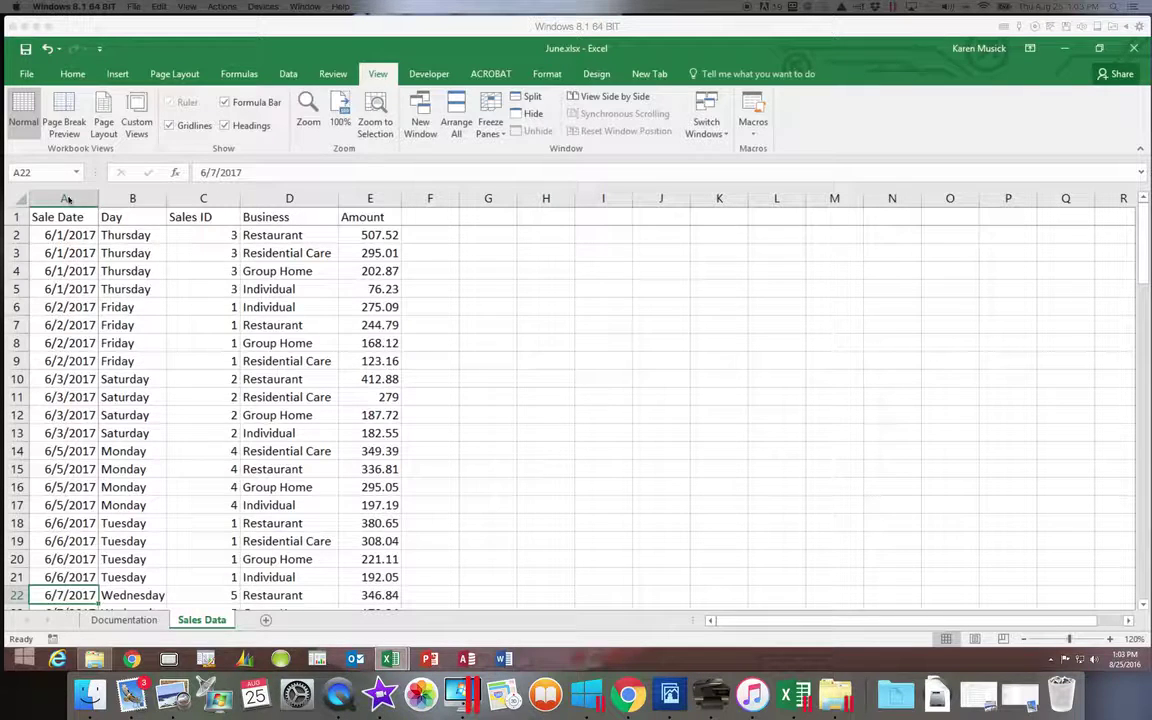
Step: Unfreeze the header row and Sale Date column of the Sales Data sheet
click(496, 130)
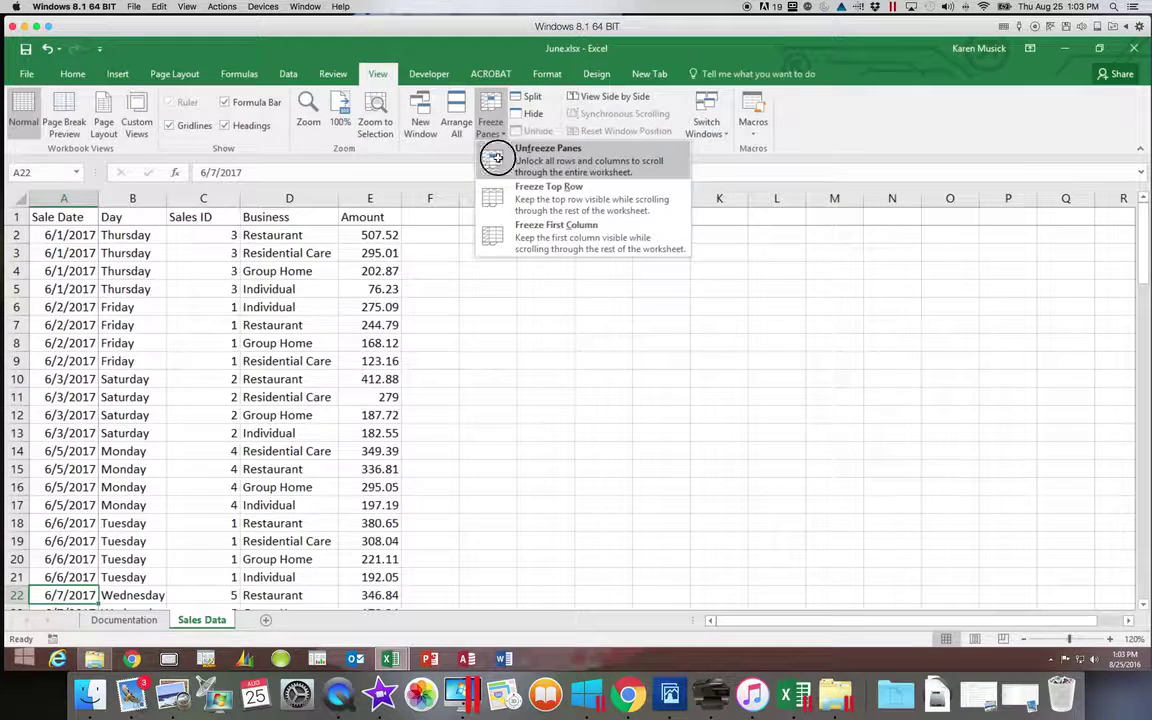
click(491, 157)
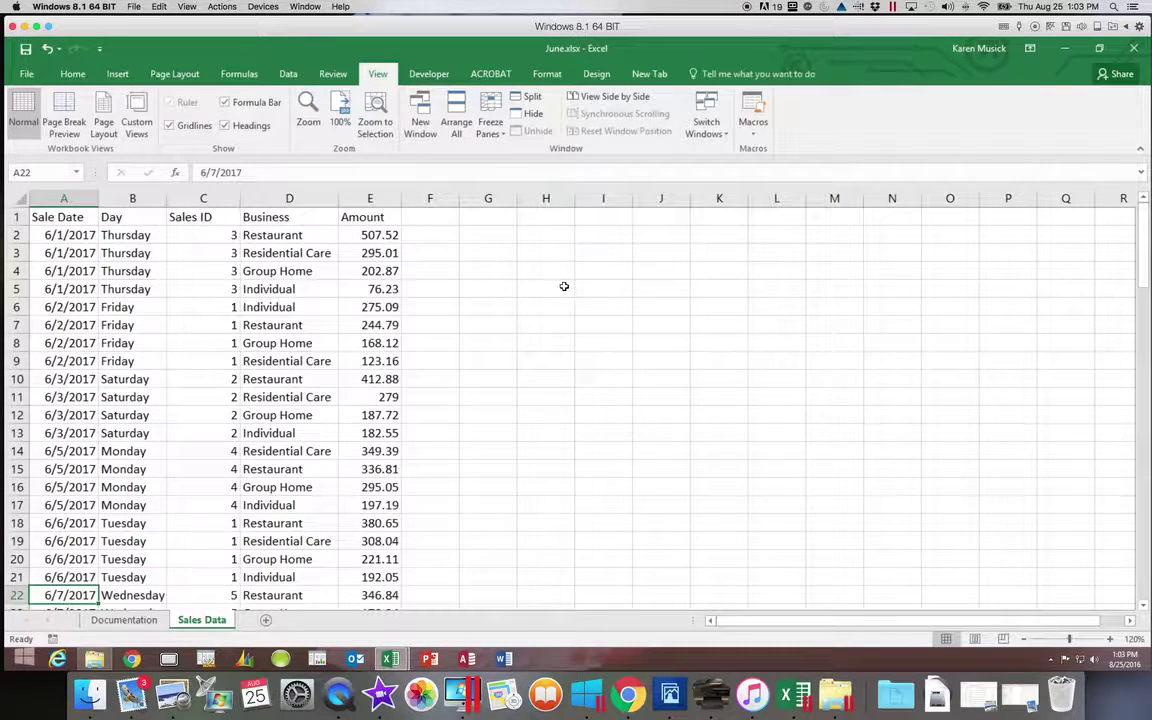